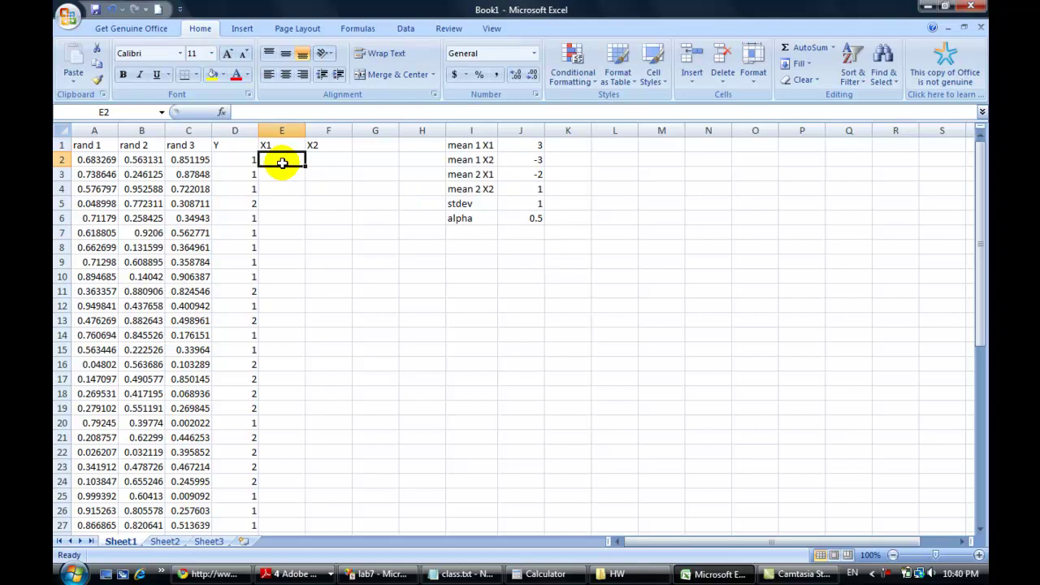
type("normin")
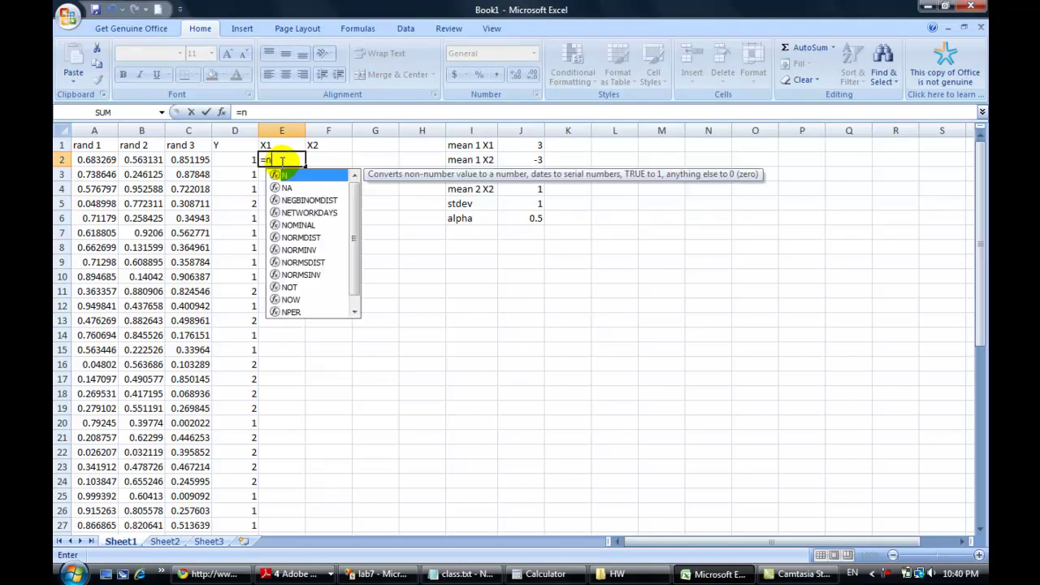
key("BackSpace")
key("BackSpace")
key("BackSpace")
key("BackSpace")
key("BackSpace")
key("BackSpace")
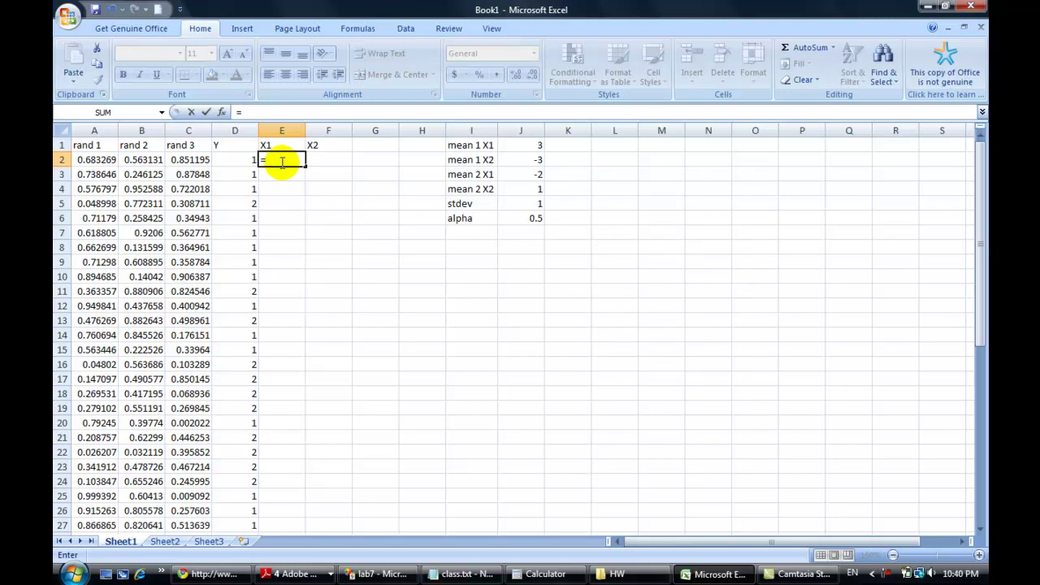
Step: Start an IF formula in cell E2 with the logical test D2=1
type("if")
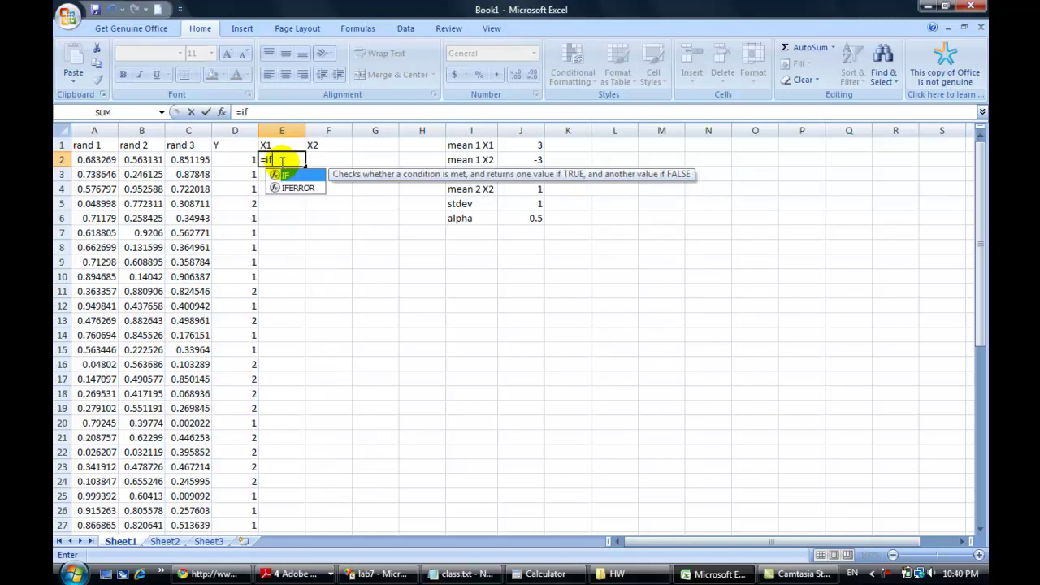
key("Tab")
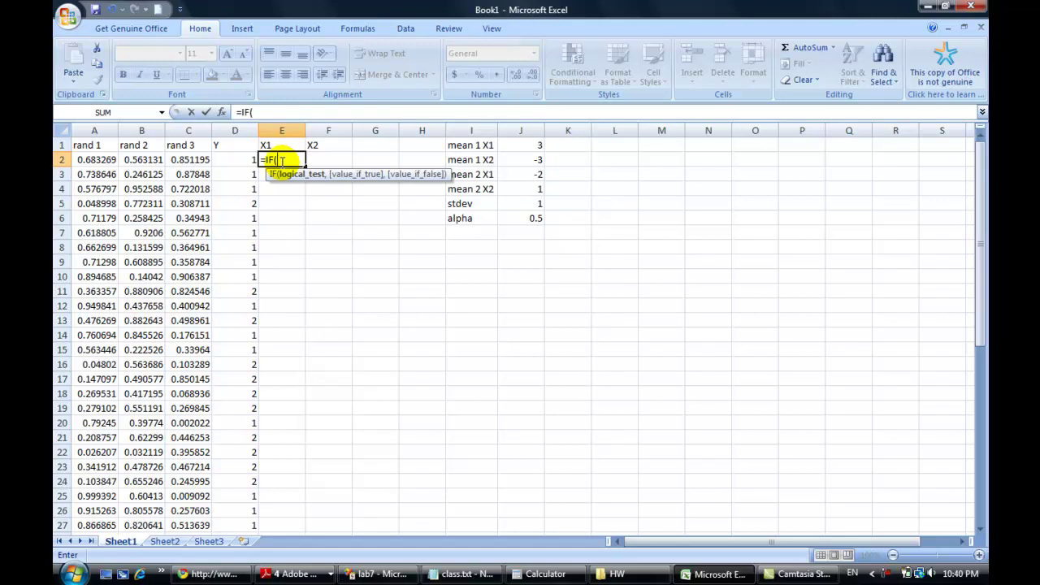
left_click(242, 161)
type("=")
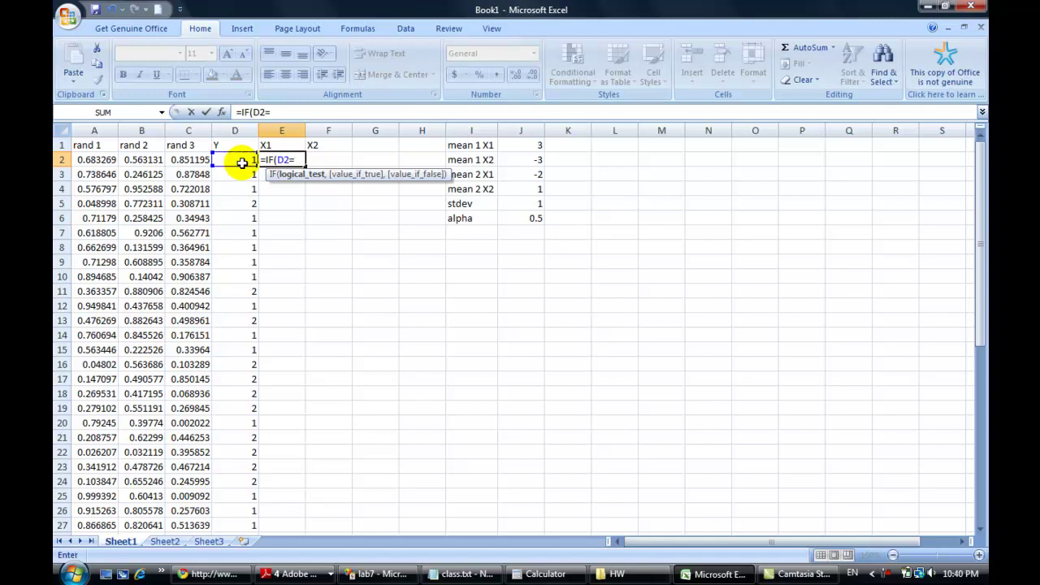
type("1,")
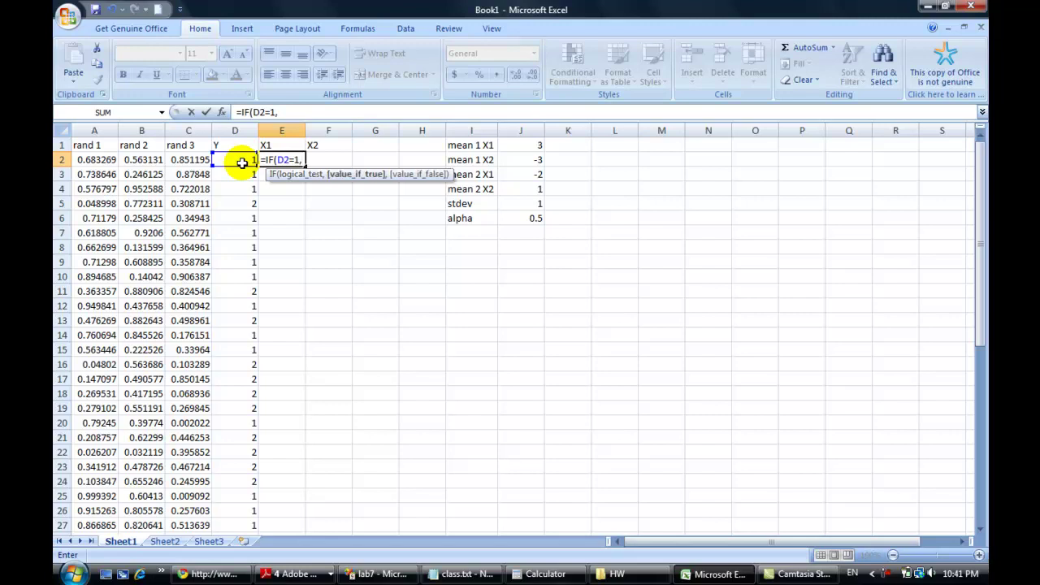
Step: Enter NORMINV(B2,$J$1,$J$5) as the value-if-true argument, with absolute references to the mean 1 X1 and stdev cells
type("n")
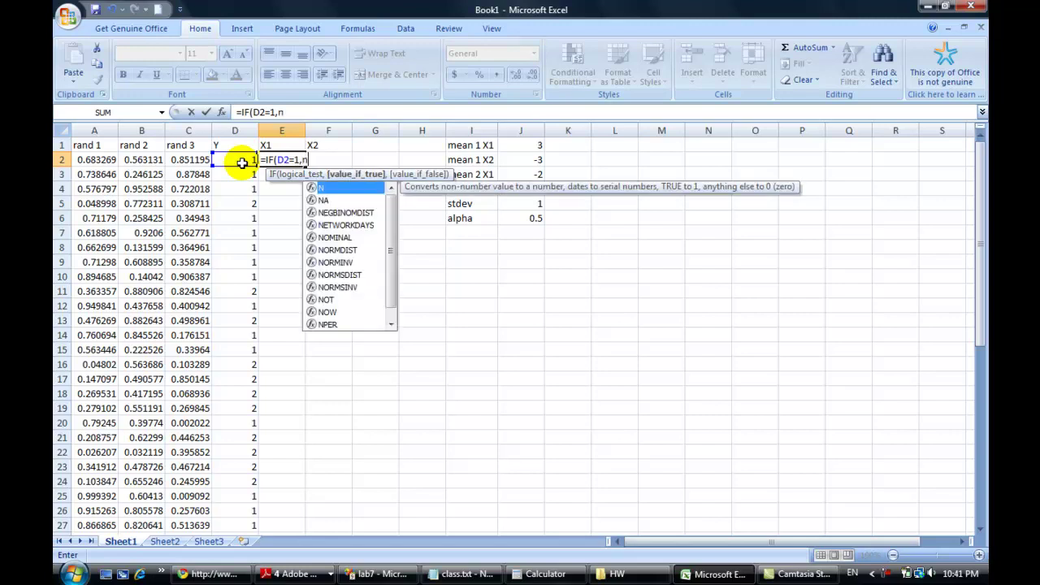
type("orm")
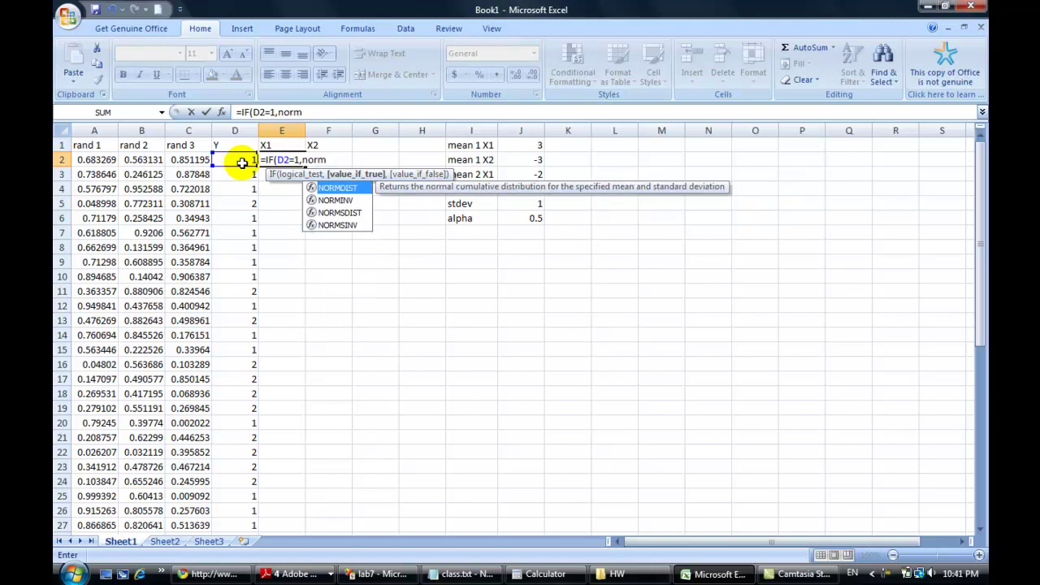
type("i")
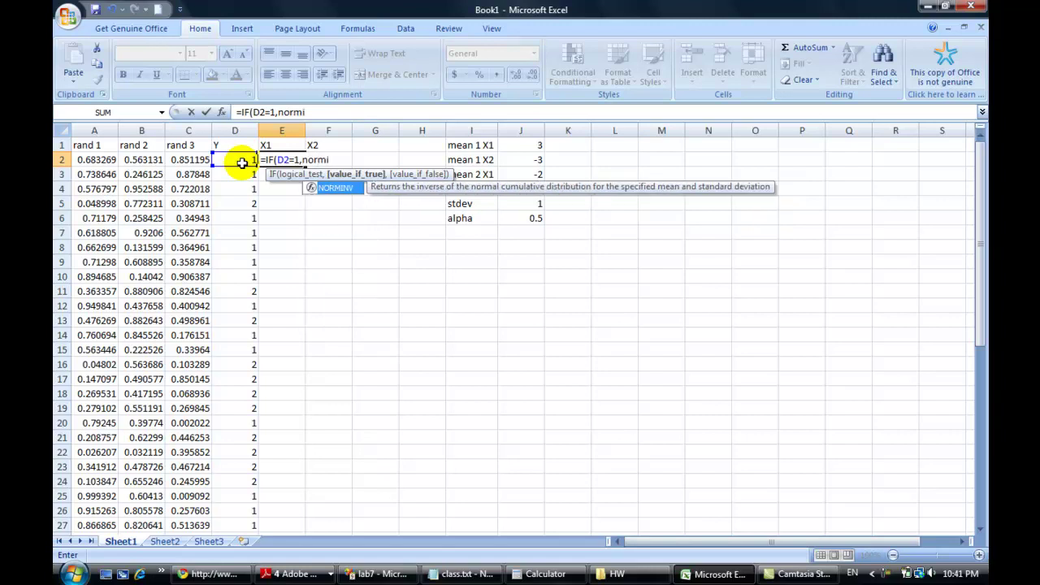
key("Tab")
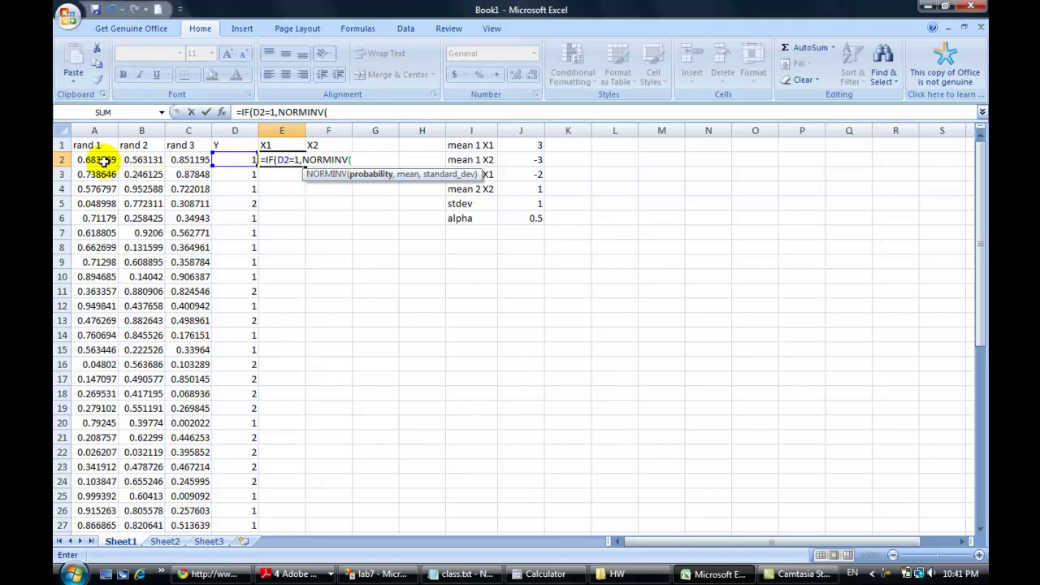
left_click(140, 161)
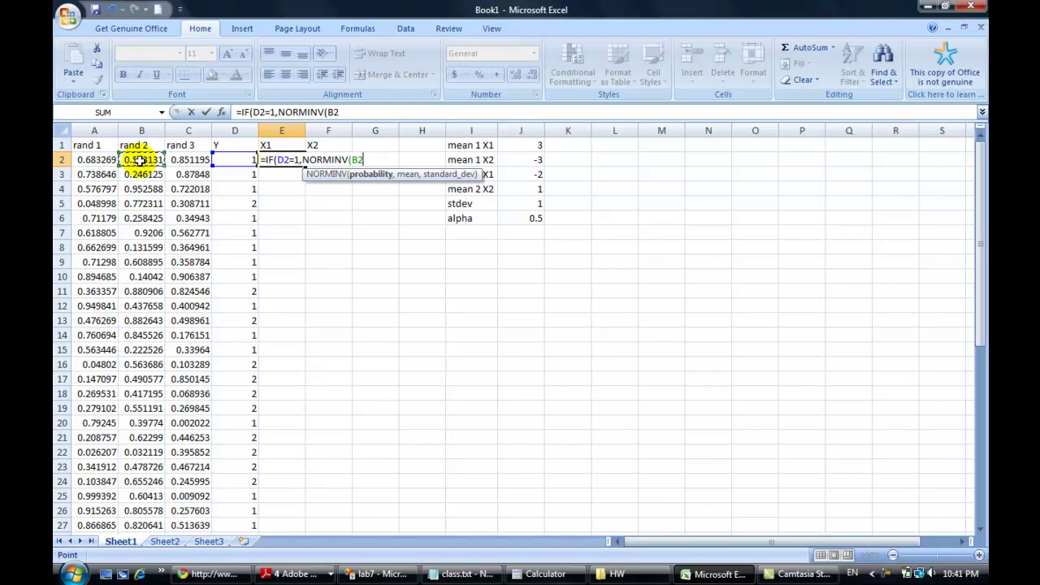
type(",")
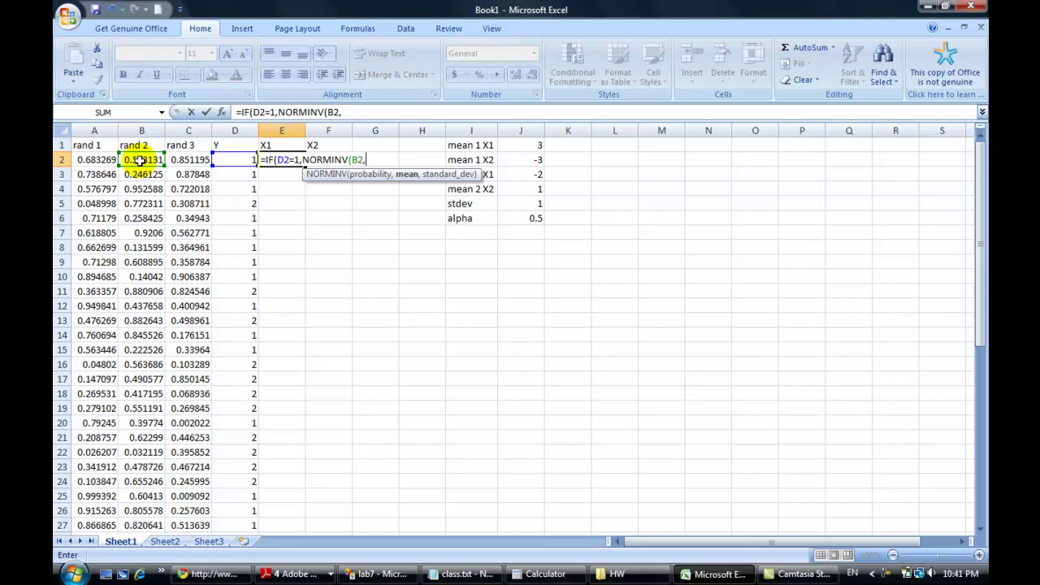
left_click(527, 143)
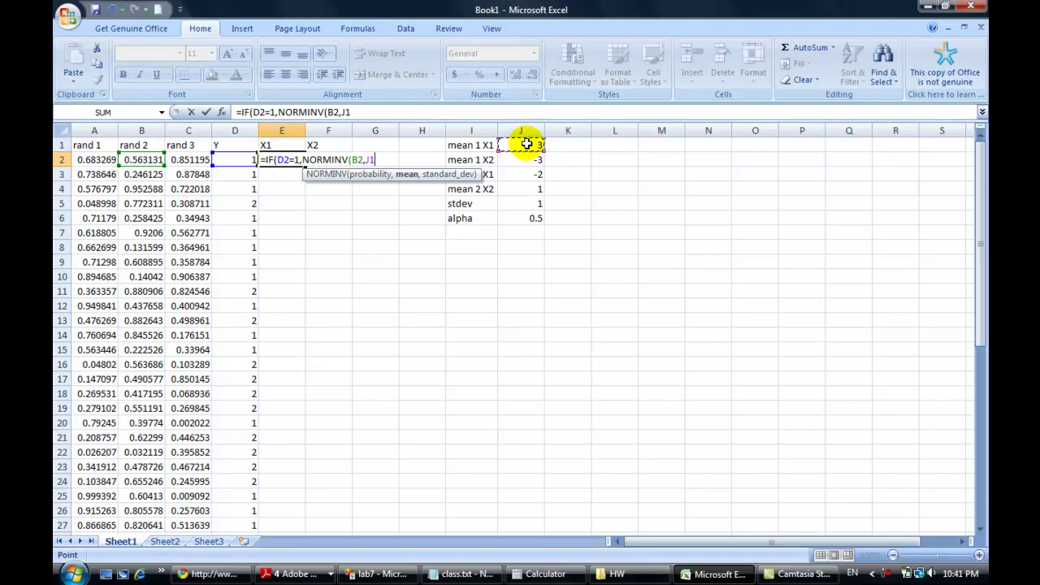
key("F4")
type(",")
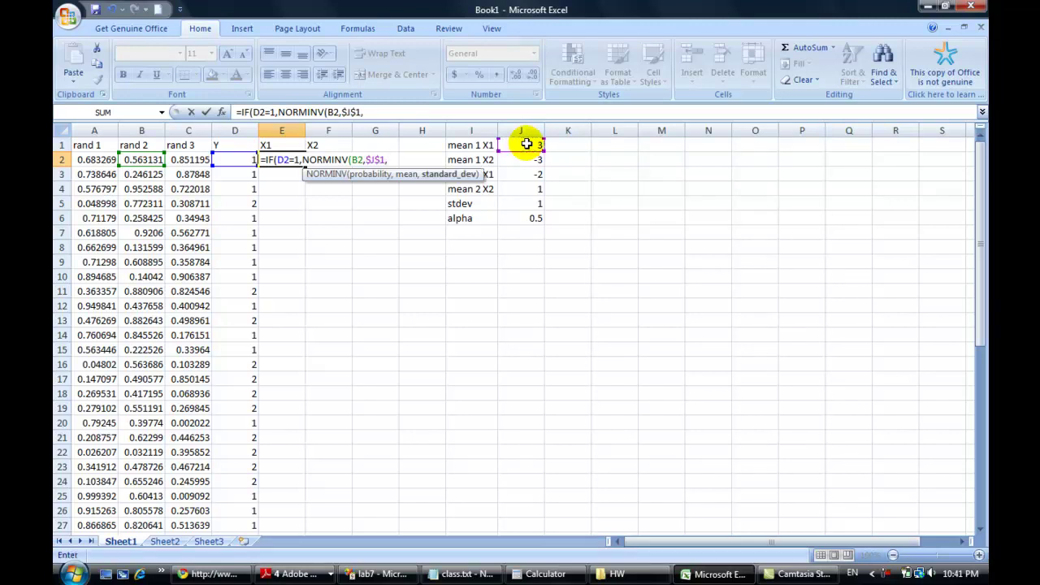
left_click(524, 202)
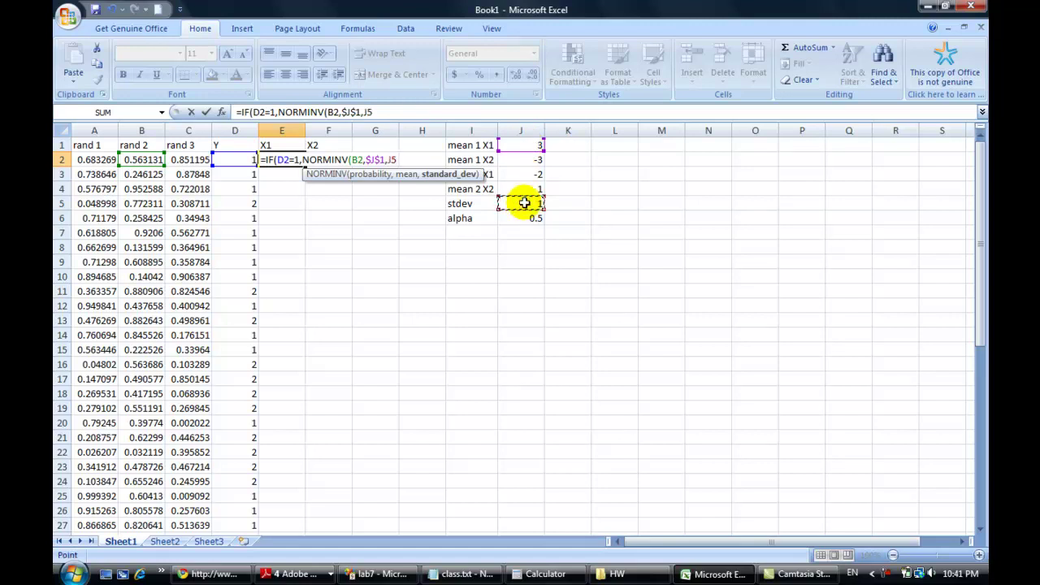
key("F4")
type(")")
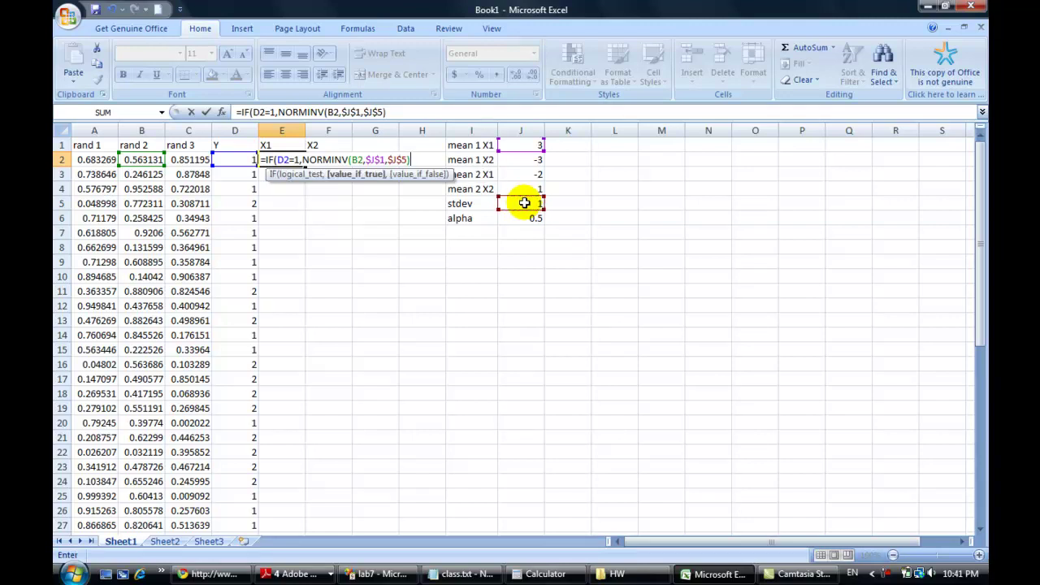
Step: Highlight the $J$5 reference in the formula, and add a comma at the end to begin the value-if-false argument
key("F2")
key("Left")
key("shift+Left")
key("shift+Left")
key("shift+Left")
key("shift+Left")
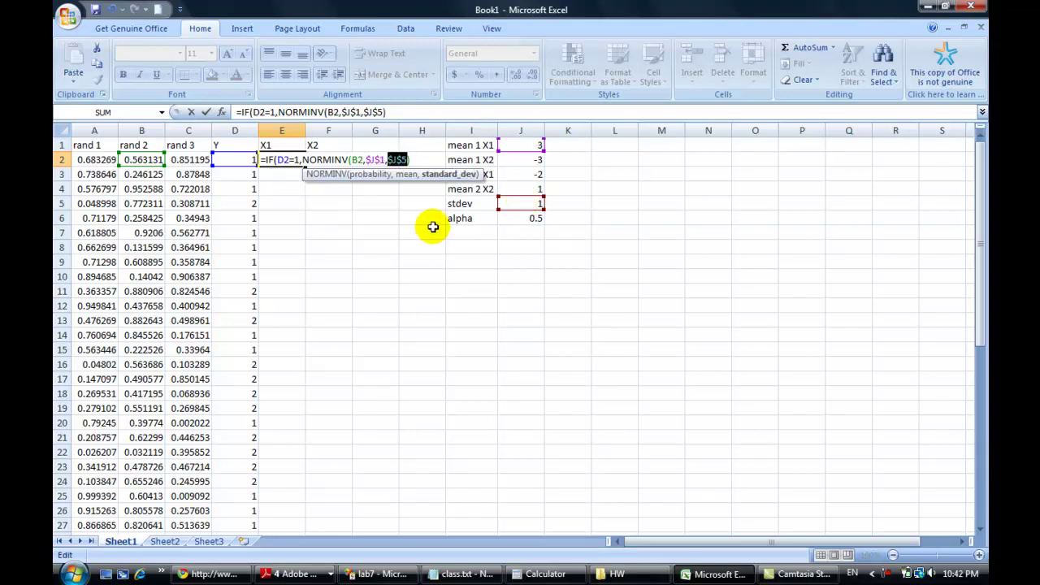
left_click(394, 111)
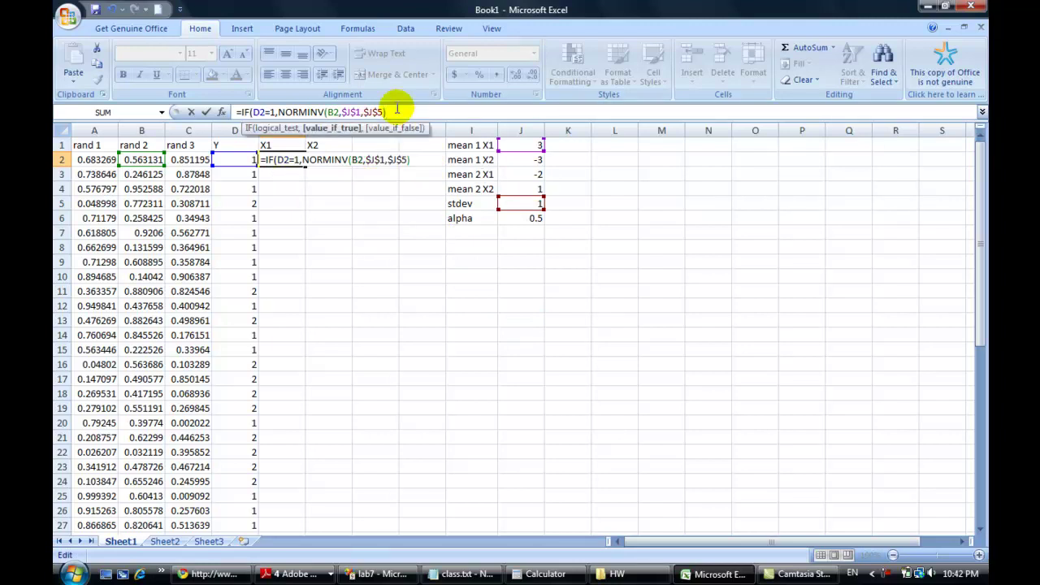
type(",")
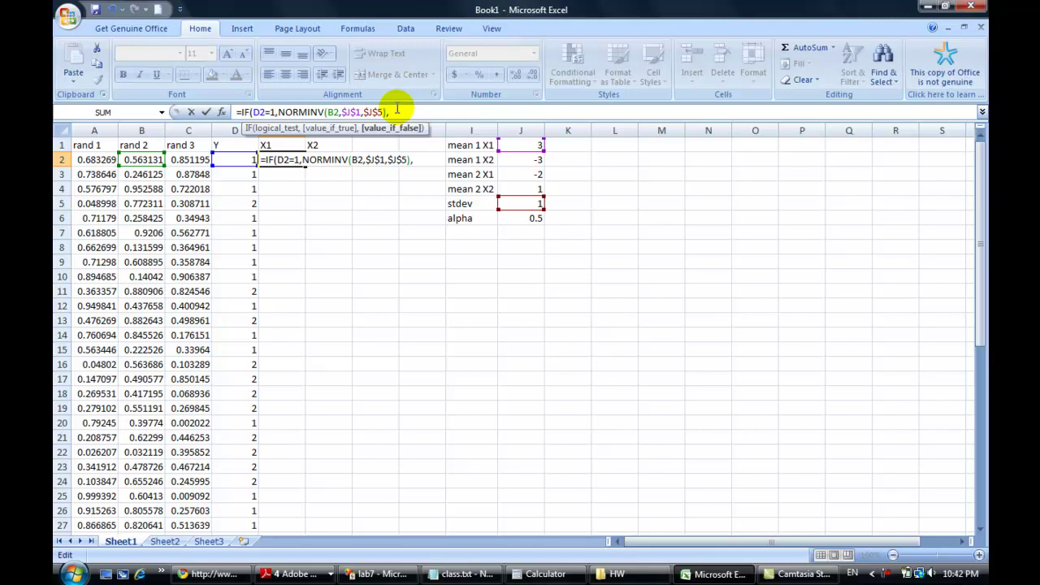
Step: Switch to the browser to review the "Classification with Gaussians" slide, and return to the Excel workbook
key("alt+Tab")
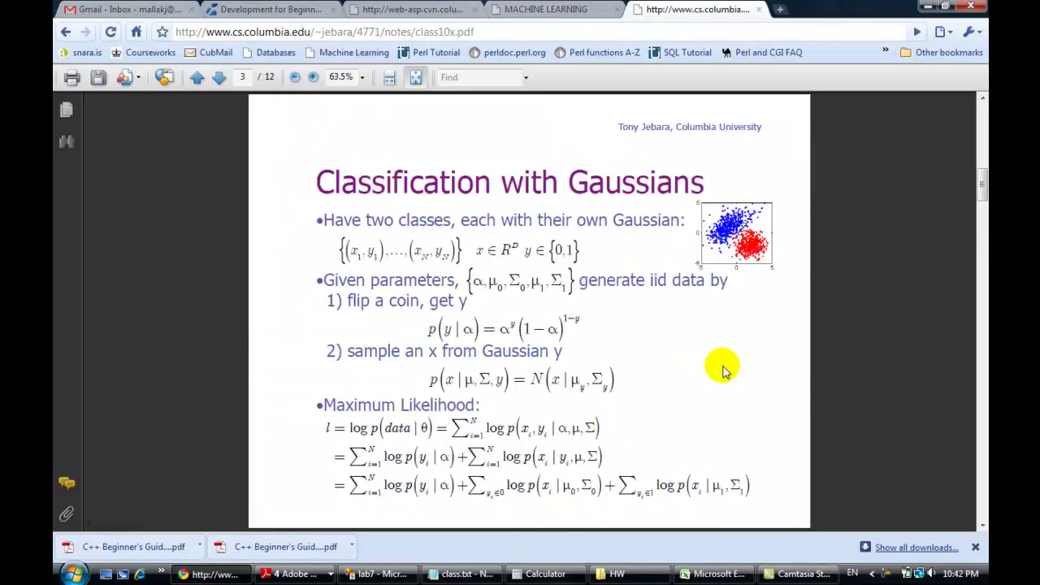
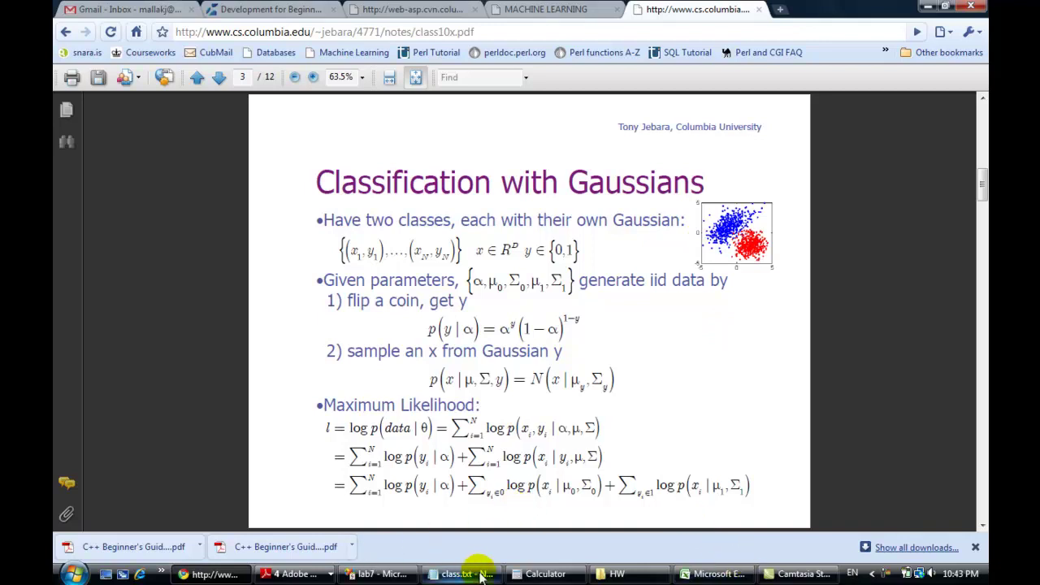
left_click(714, 574)
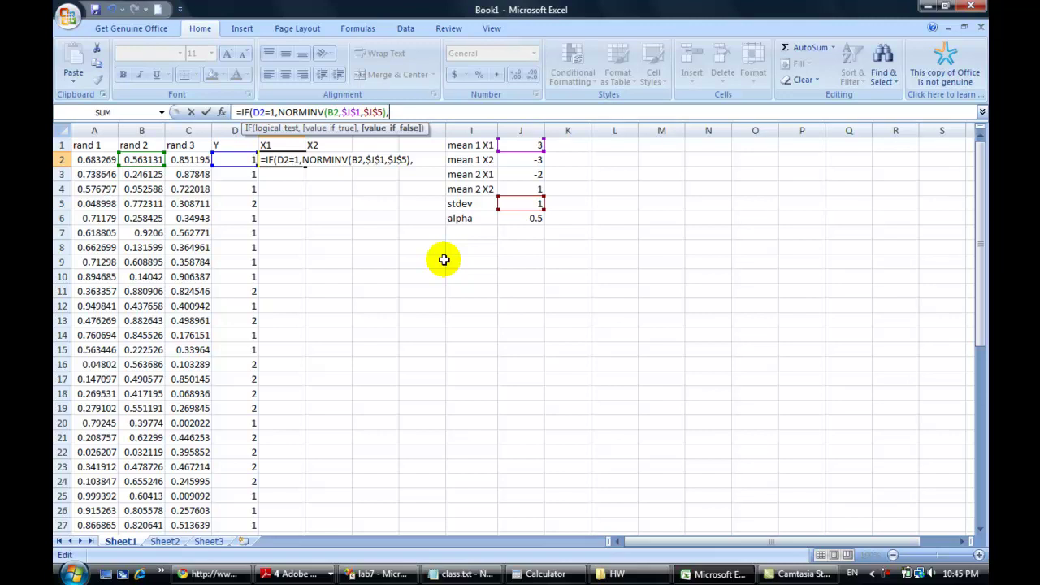
Step: Start a second NORMINV as the value-if-false argument, with B2 as the probability and J3 as the mean
type("normin")
key("Tab")
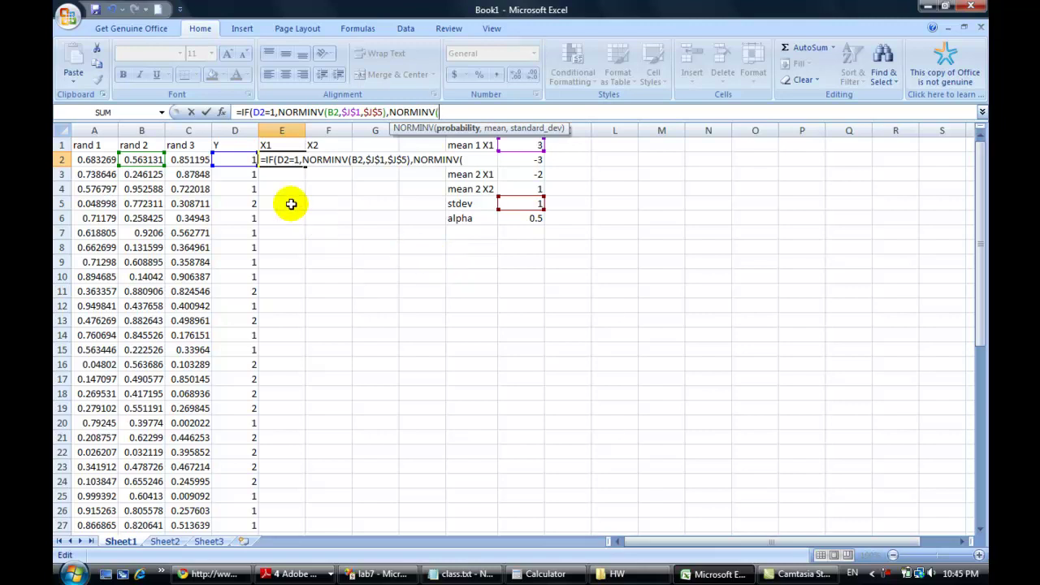
left_click(151, 160)
type(",")
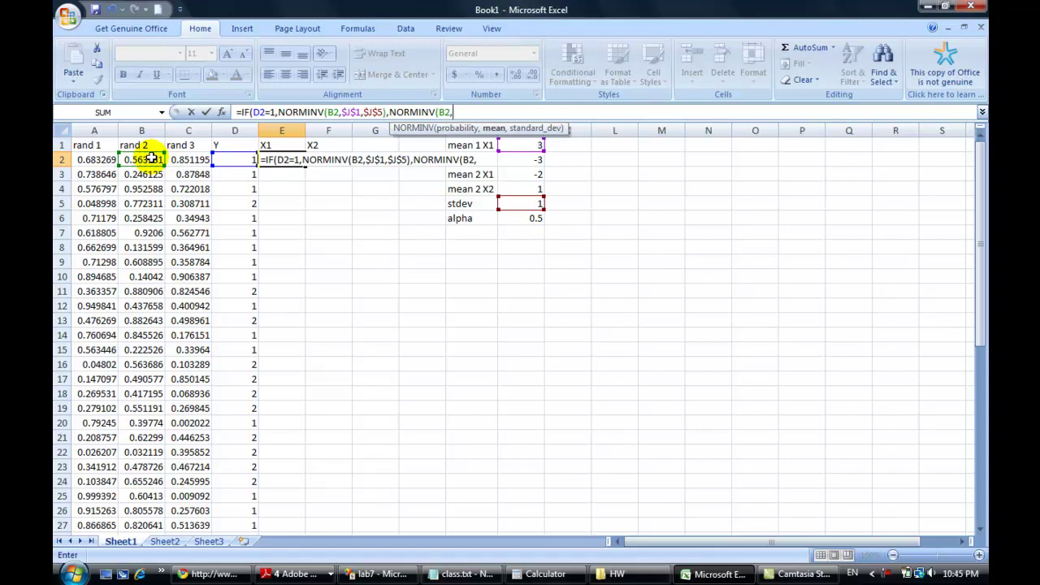
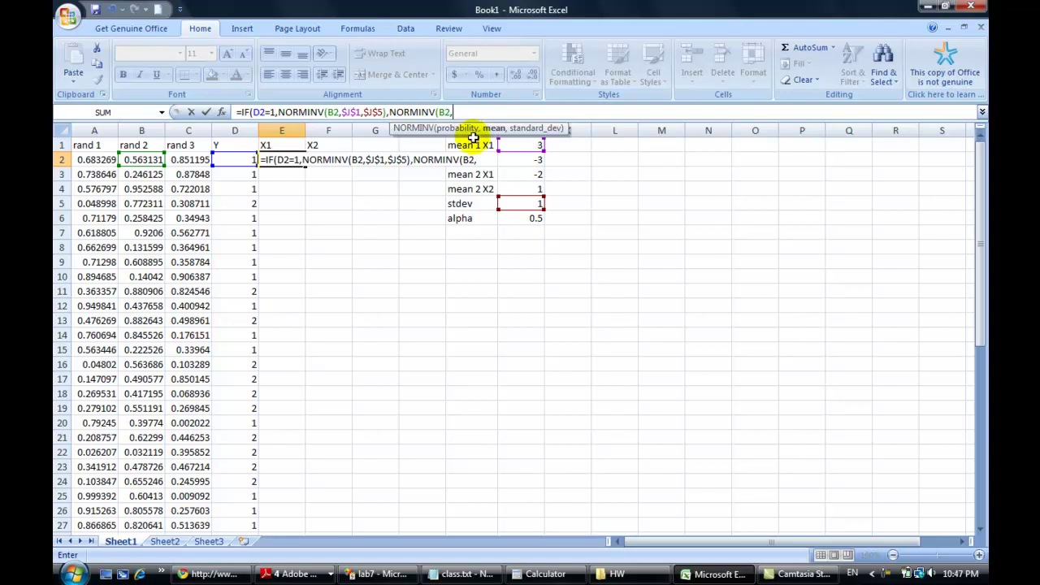
left_click(518, 176)
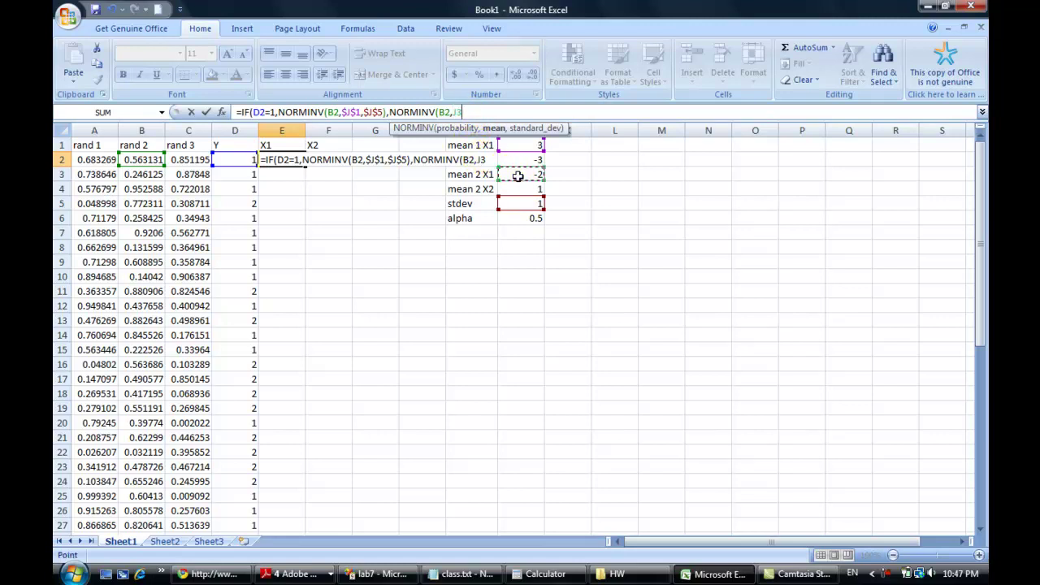
type(",")
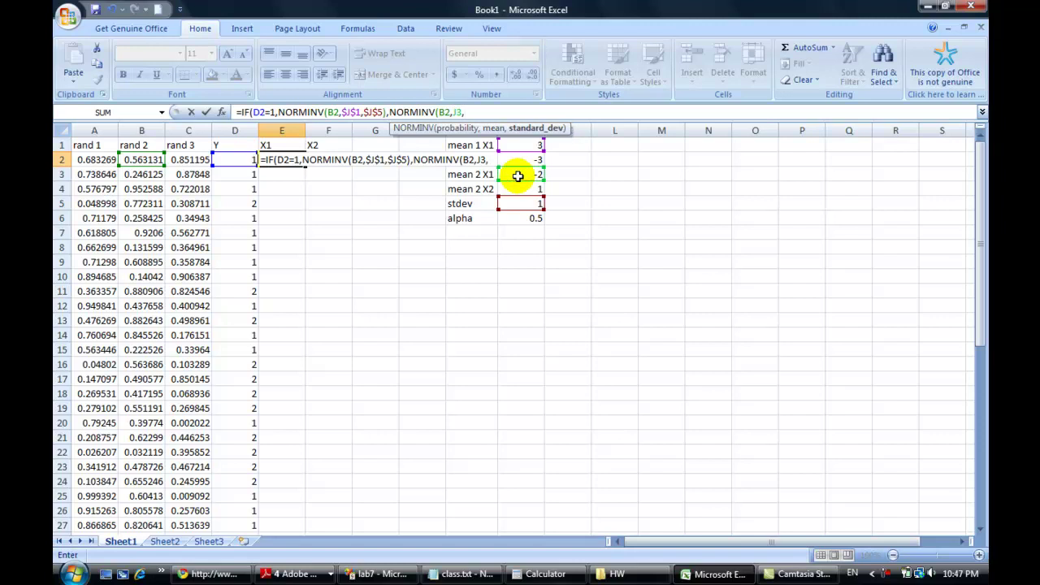
Step: Make the mean reference in the second NORMINV absolute as $J$3, ready for the standard deviation argument
key("Left")
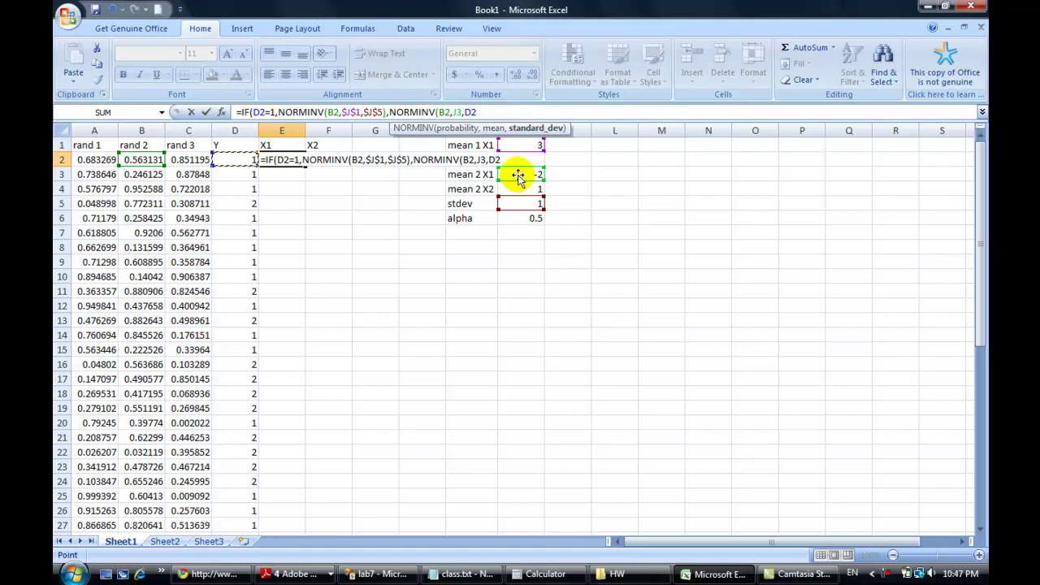
left_click(514, 111)
key("BackSpace")
key("BackSpace")
key("BackSpace")
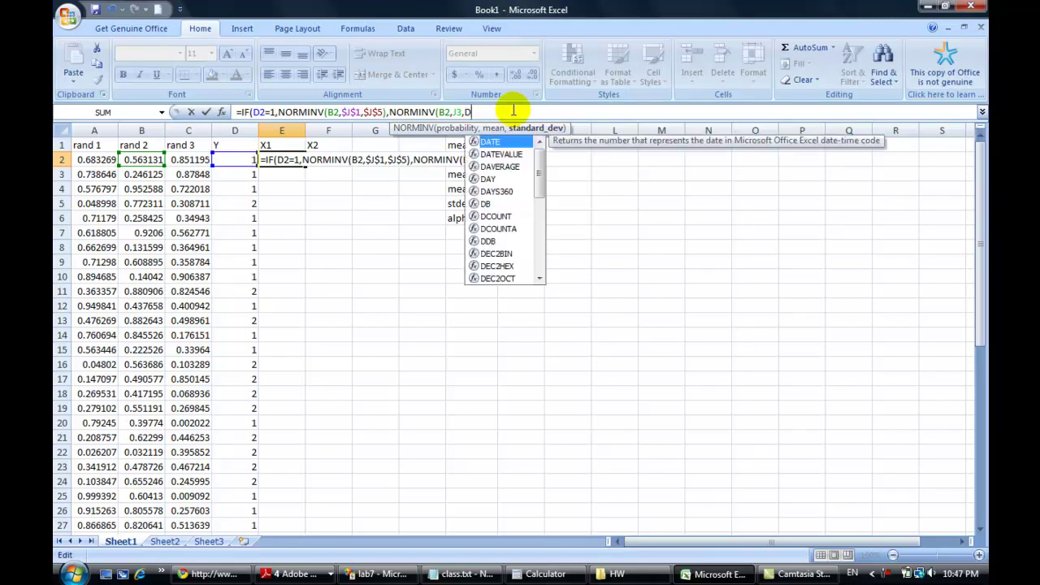
key("F4")
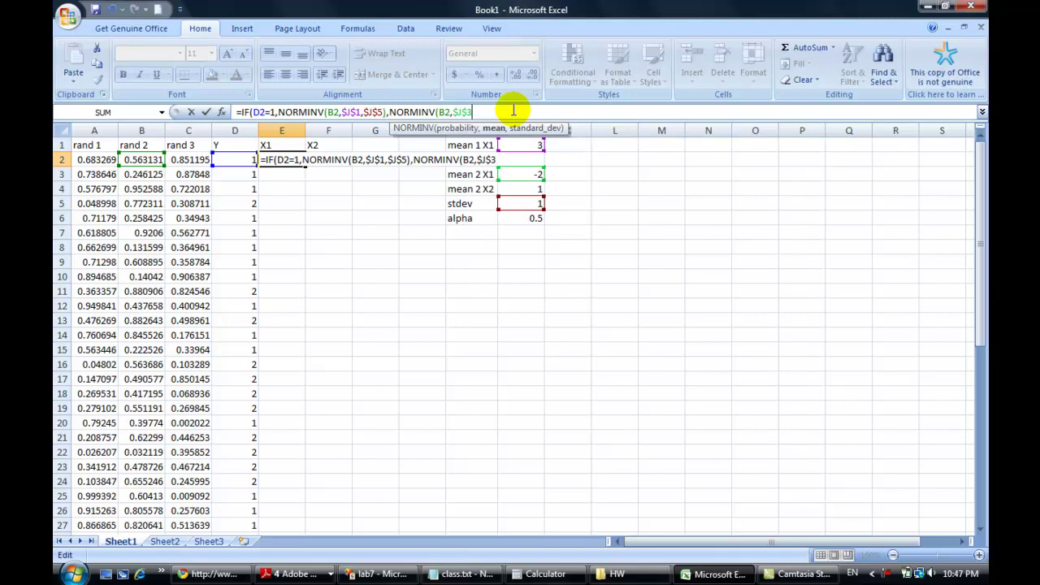
type(",")
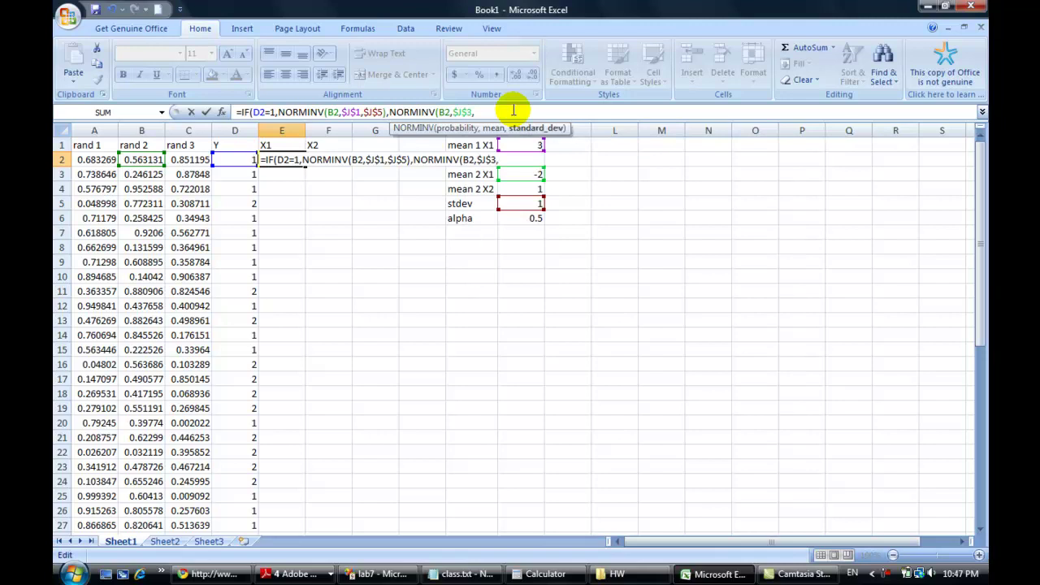
Step: Use $J$5 as the second NORMINV's standard deviation, complete the IF formula, and select cell E2 again
left_click(511, 206)
key("F4")
type(")")
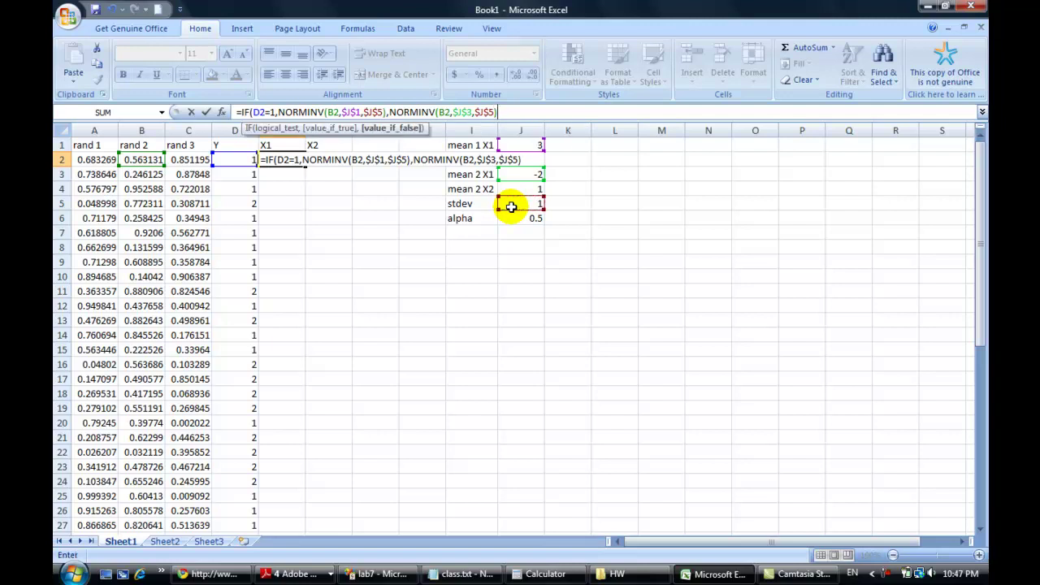
type(")")
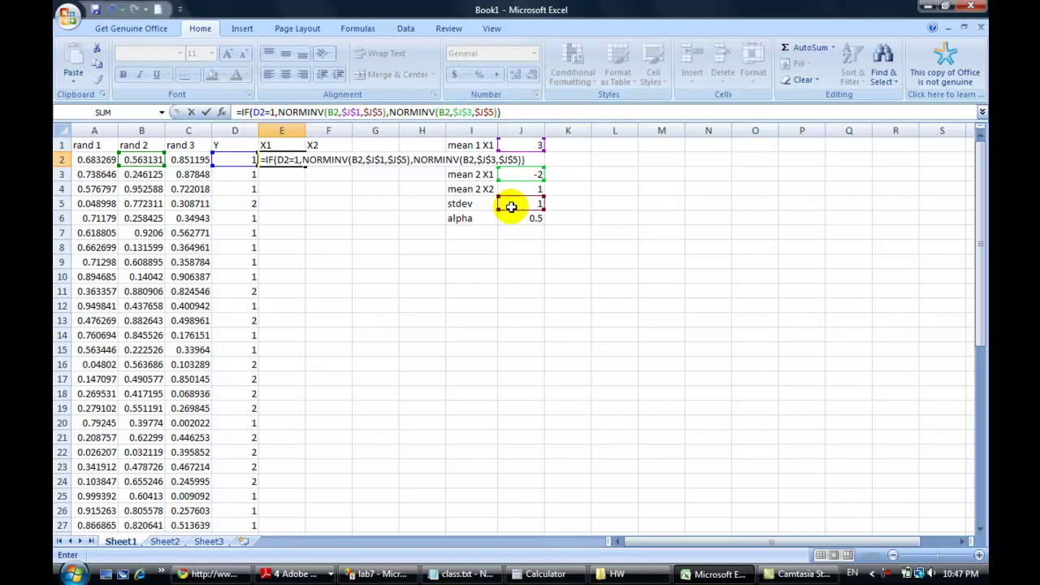
key("Return")
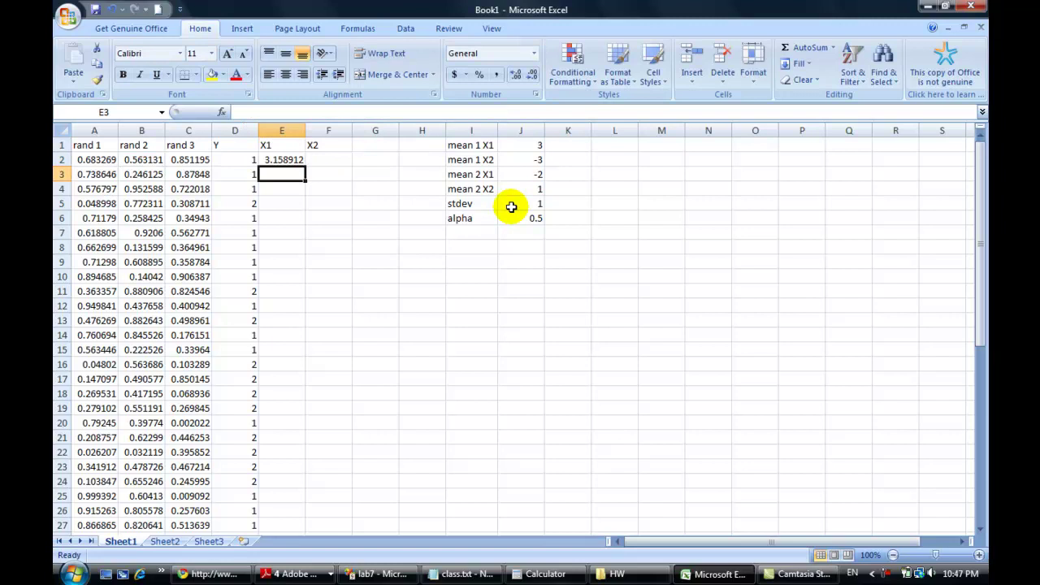
left_click(299, 160)
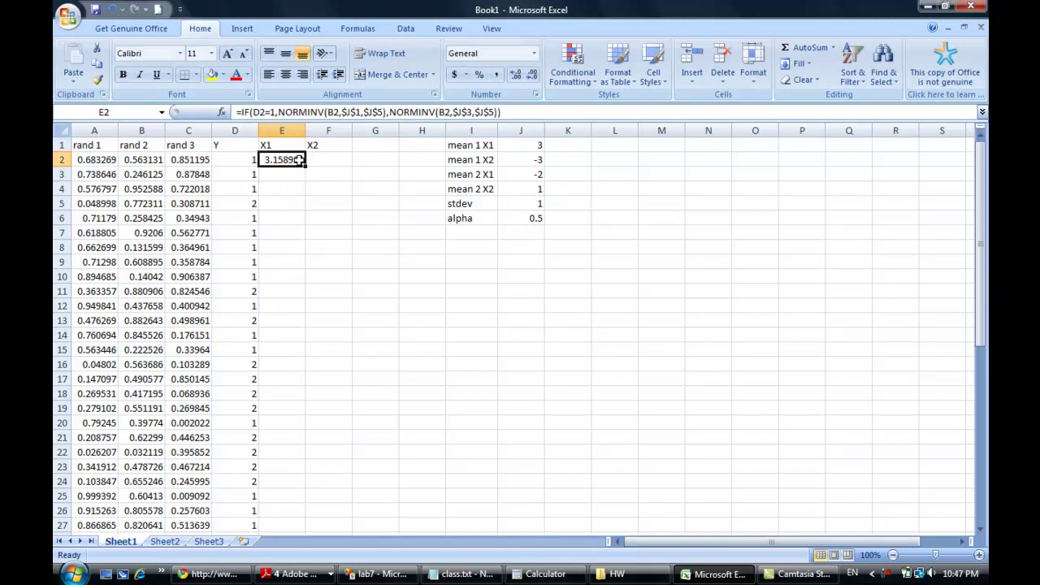
Step: Fill the X1 formula from E2 down column E for all data rows
double_click(303, 166)
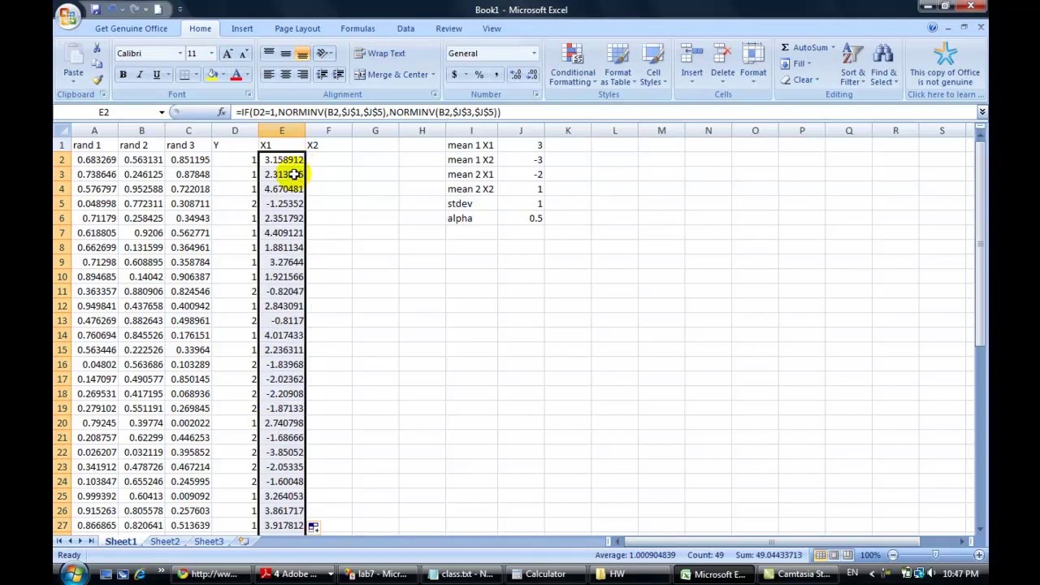
Step: Go through the filled X1 cells in column E and examine how each row's formula references adjust
left_click(290, 173)
key("Down")
key("Down")
key("Down")
key("Down")
key("Down")
key("Down")
key("Down")
key("Down")
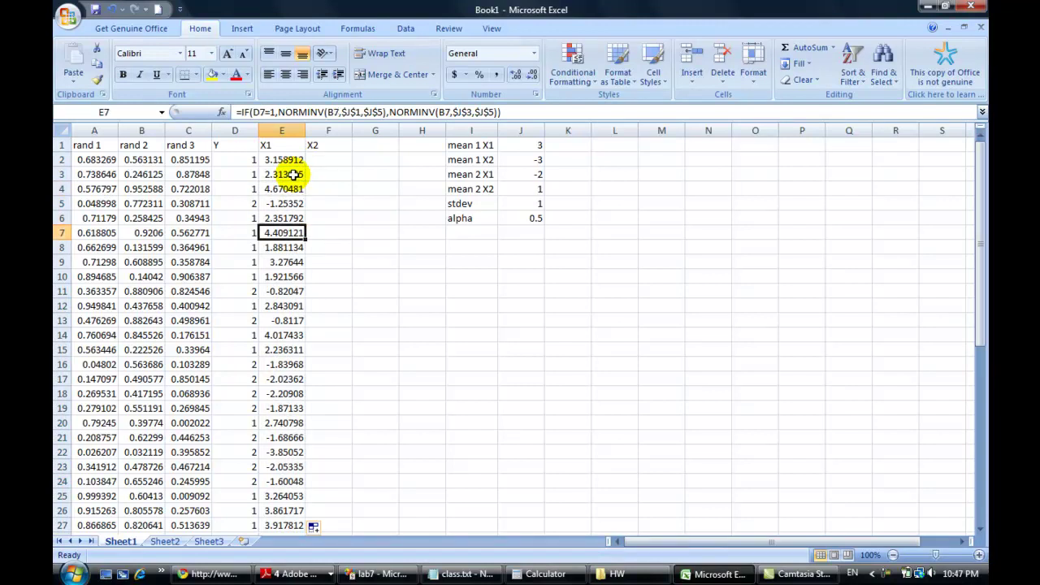
key("Down")
key("Down")
key("Down")
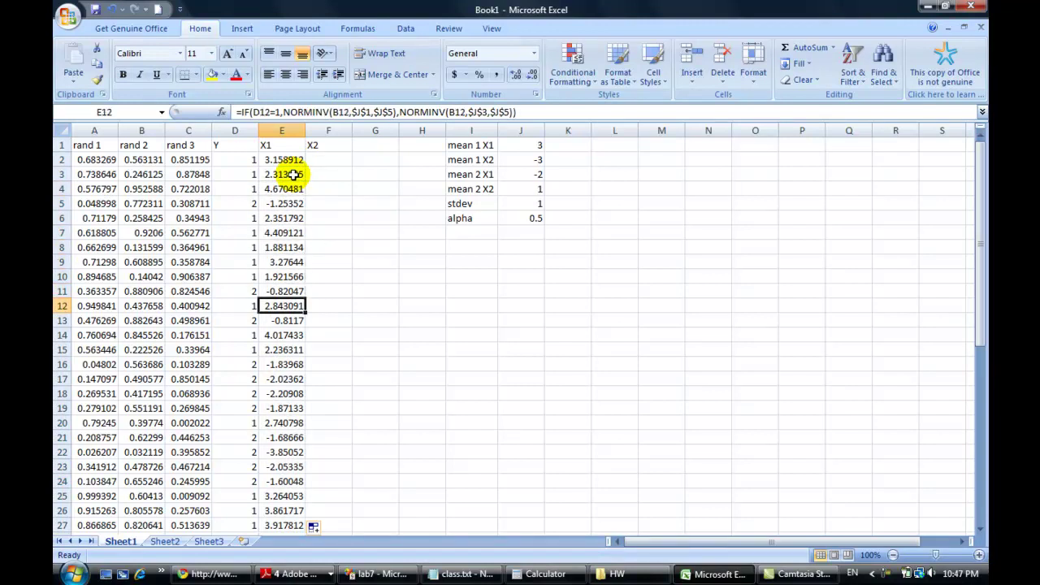
key("Down")
key("Down")
key("Down")
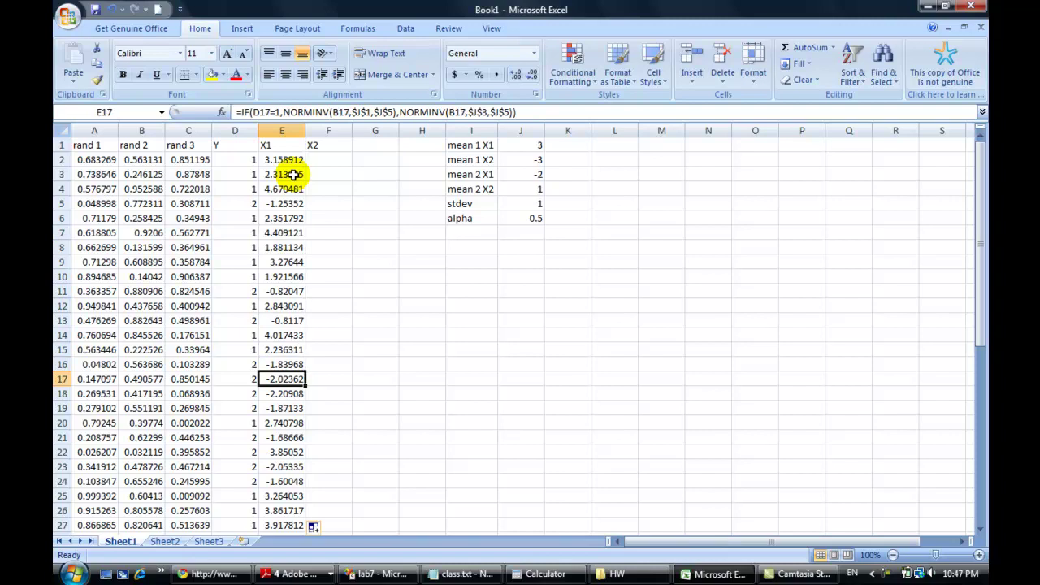
key("Down")
key("Down")
key("Down")
key("Down")
key("Down")
key("Up")
key("Up")
key("Up")
key("Up")
key("Up")
key("Up")
key("Up")
key("Up")
key("Up")
key("Up")
key("Up")
key("Up")
key("Up")
key("Up")
key("Up")
key("Up")
key("Up")
key("Up")
key("Up")
key("Up")
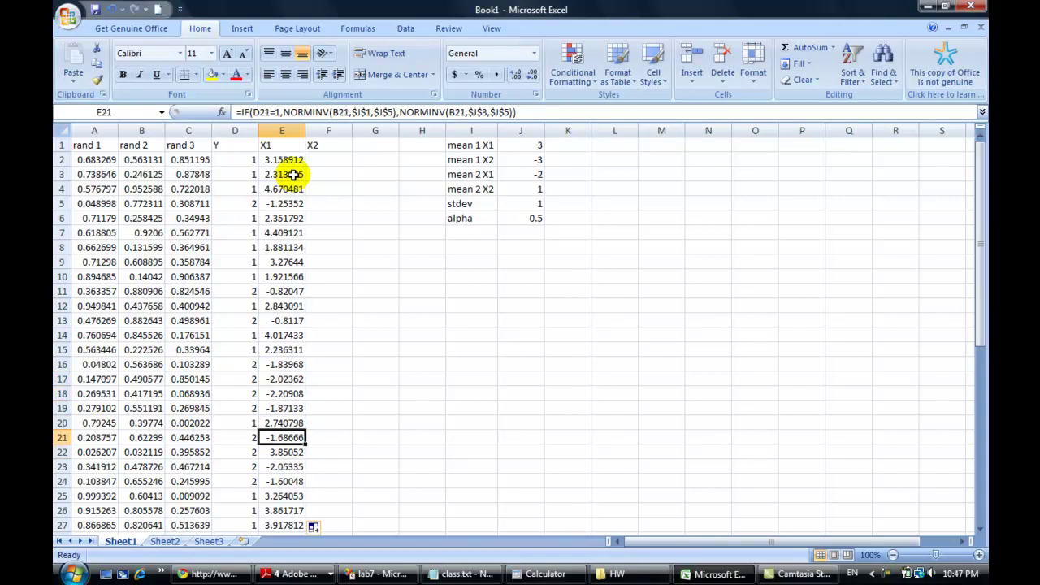
Step: Start an IF formula in cell F2, the first row of the X2 column
key("Right")
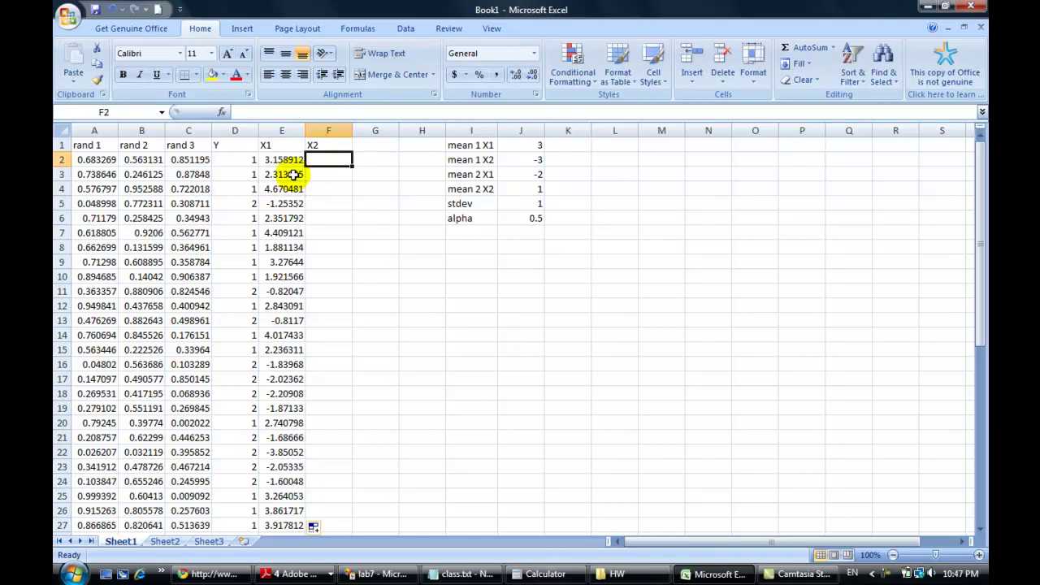
type("=")
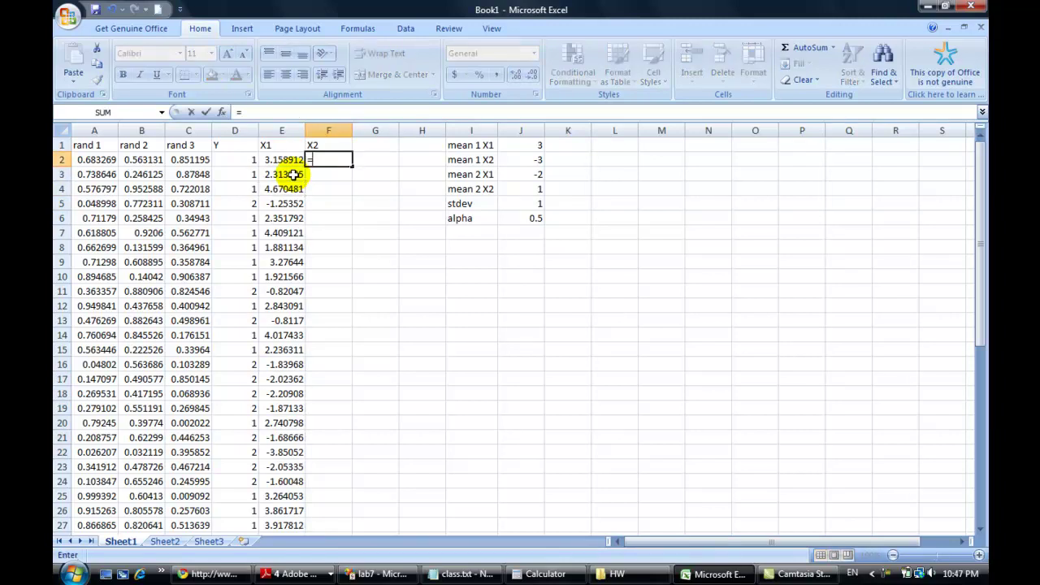
type("if")
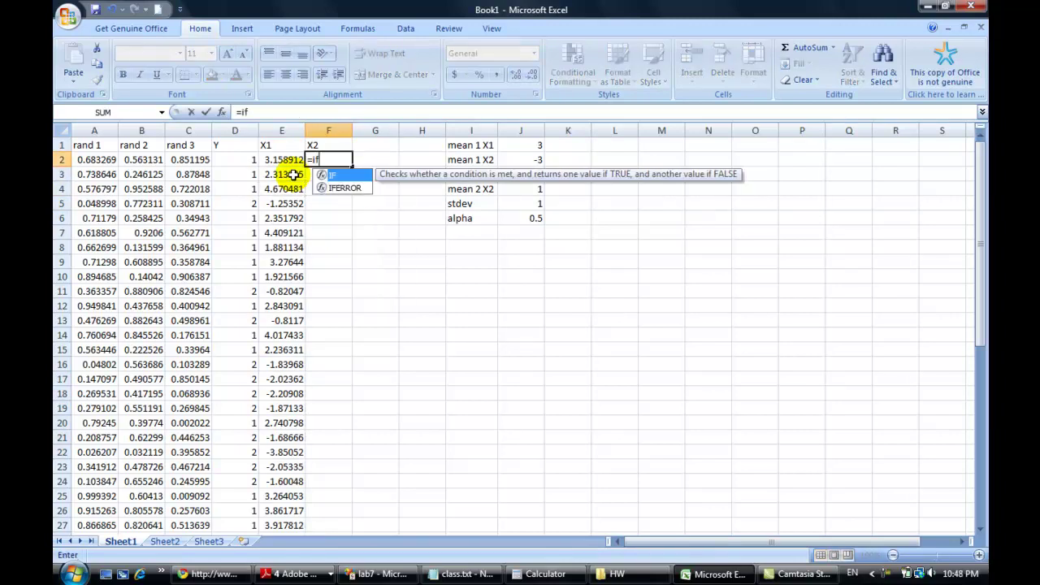
type("(")
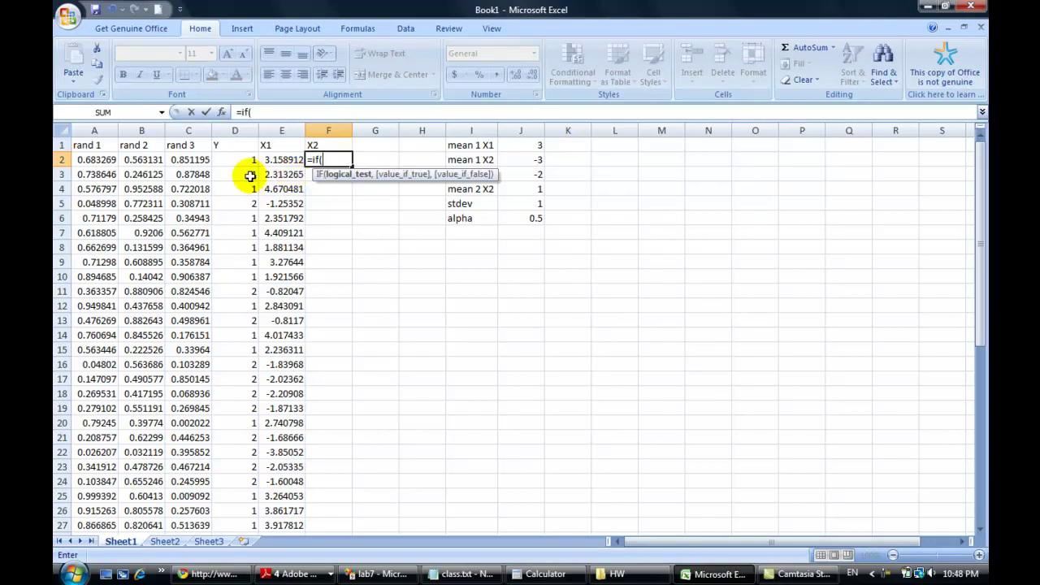
left_click(193, 159)
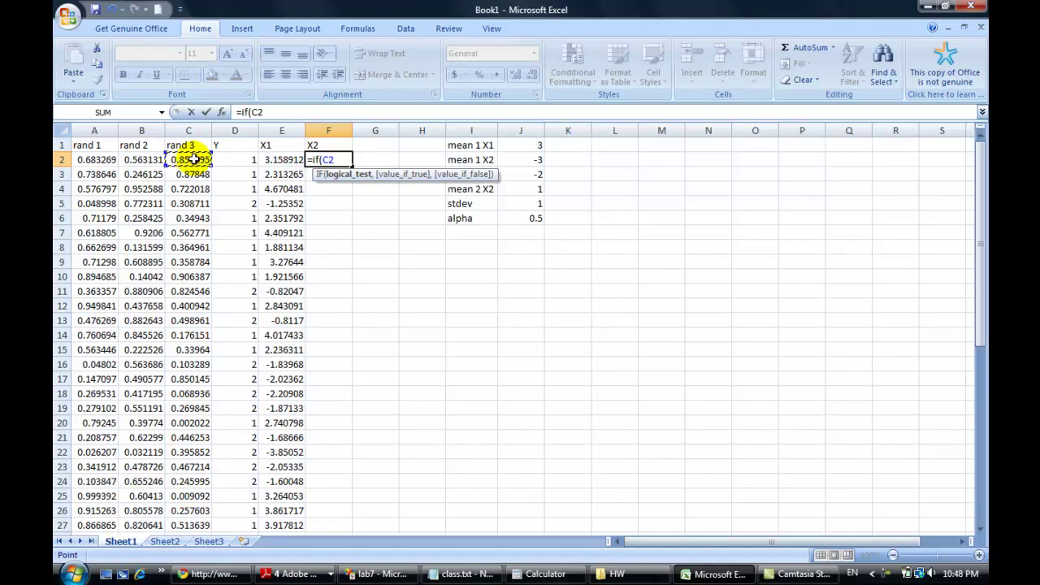
key("BackSpace")
key("BackSpace")
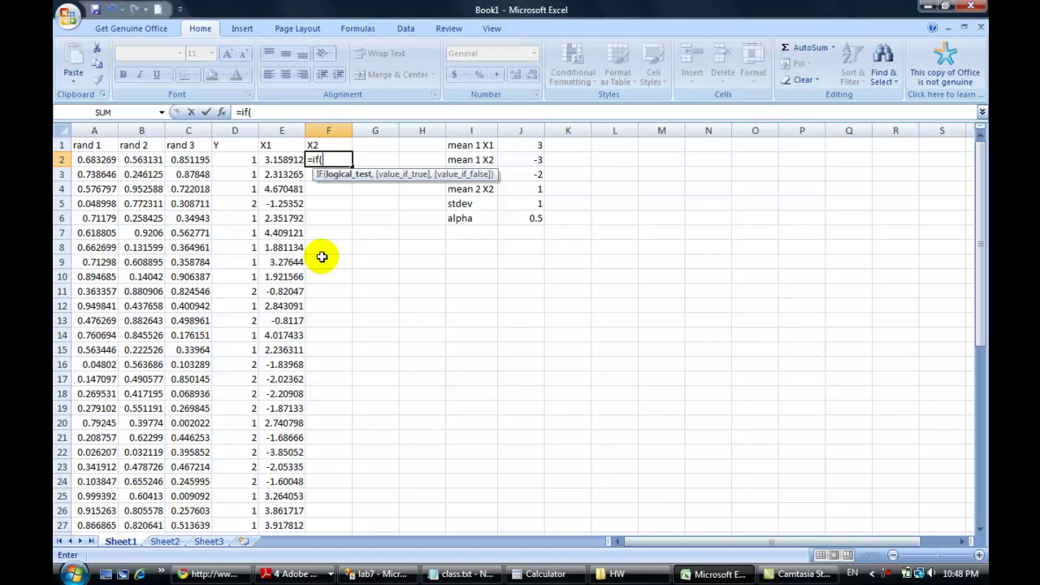
Step: Set the IF's logical test to D2=1, ready for the value-if-true argument
left_click(239, 158)
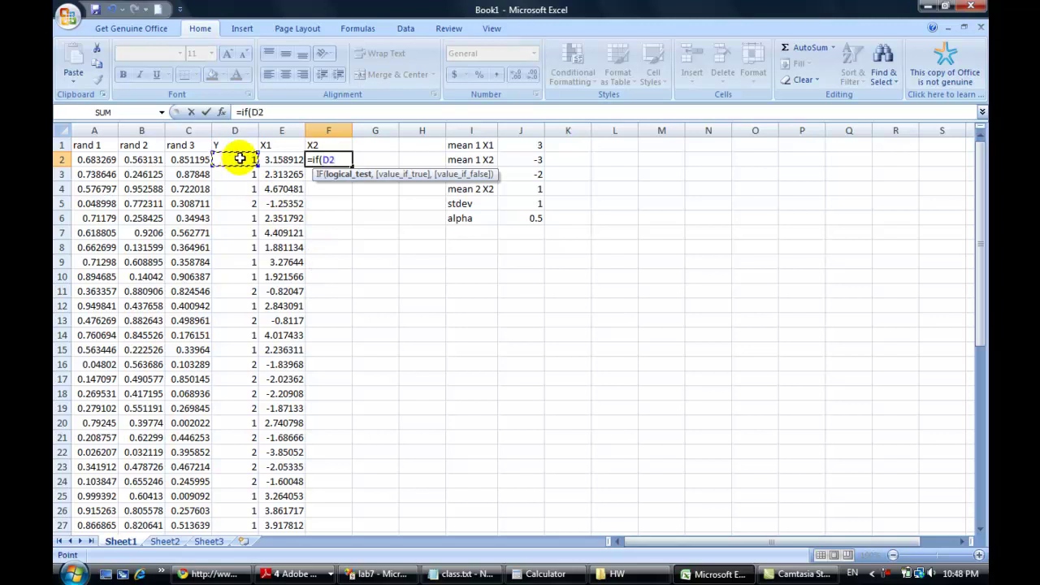
type("=2")
key("BackSpace")
type("1,")
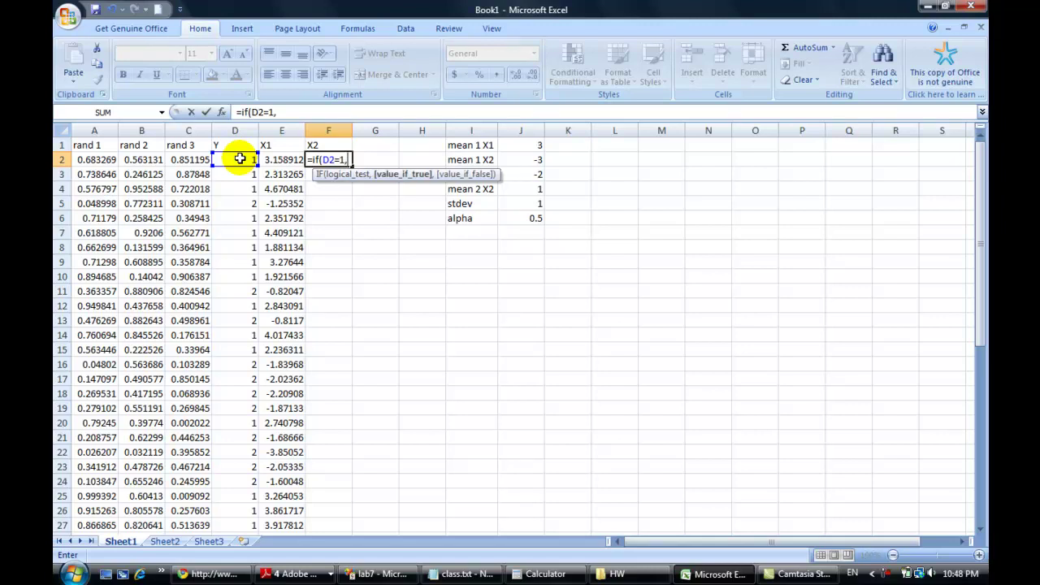
Step: Enter NORMINV(C2,$J$2,$J$5) as the value-if-true argument, with absolute references to the class 1 X2 mean and the standard deviation
type("normin")
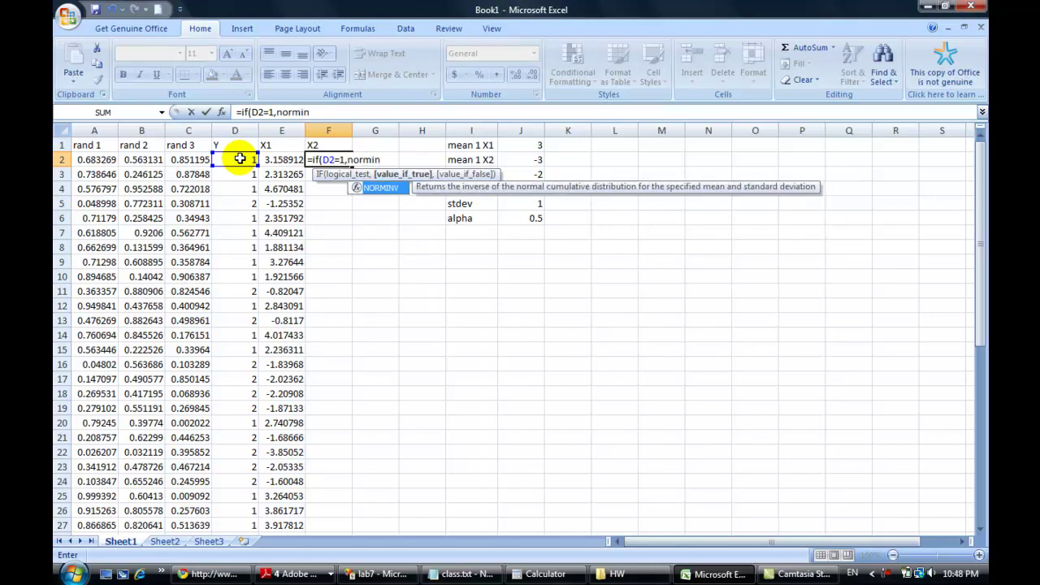
key("Tab")
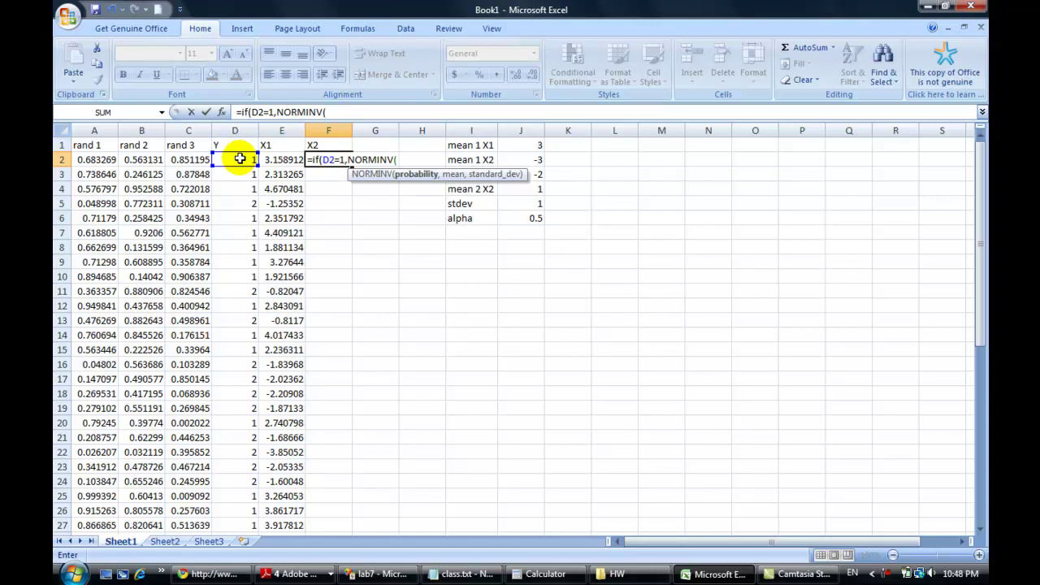
left_click(191, 161)
type(",")
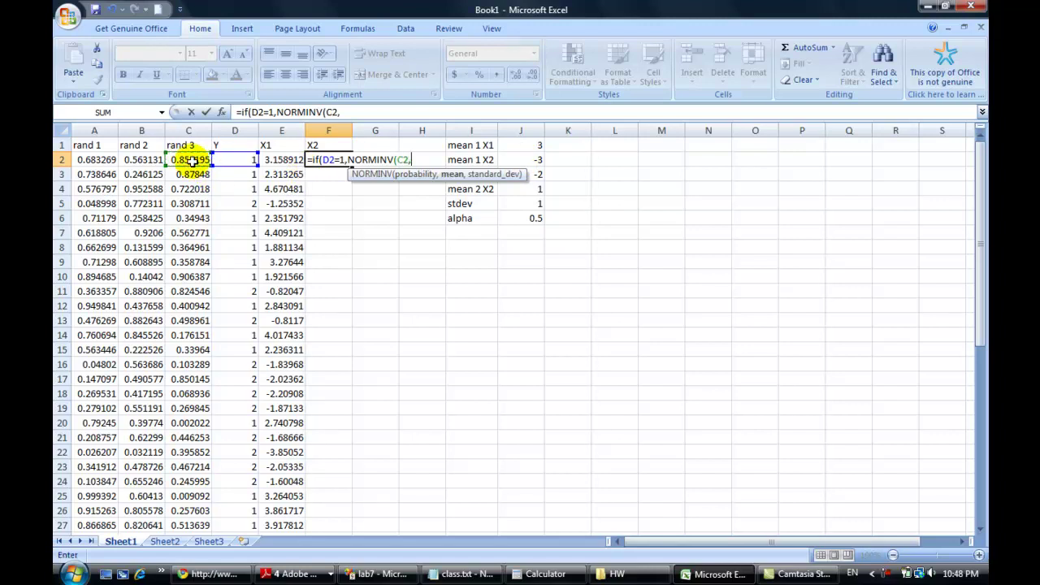
left_click(522, 160)
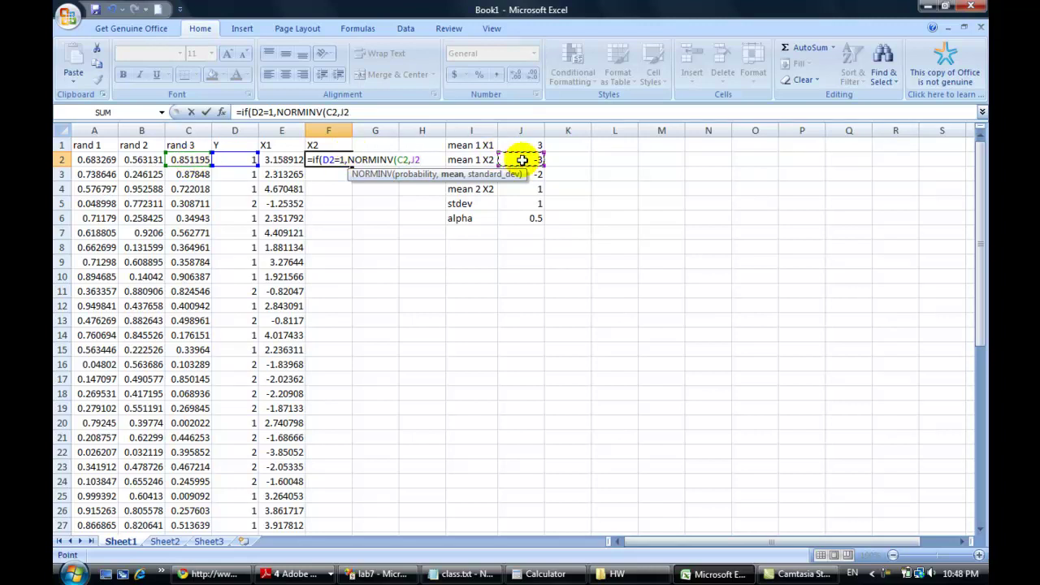
key("F4")
type(",")
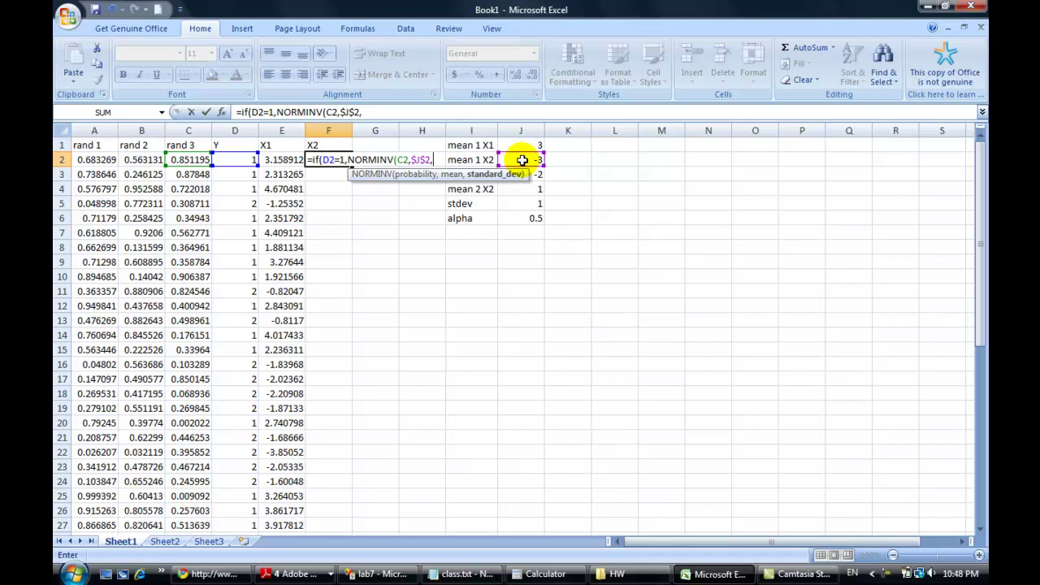
left_click(519, 203)
key("F4")
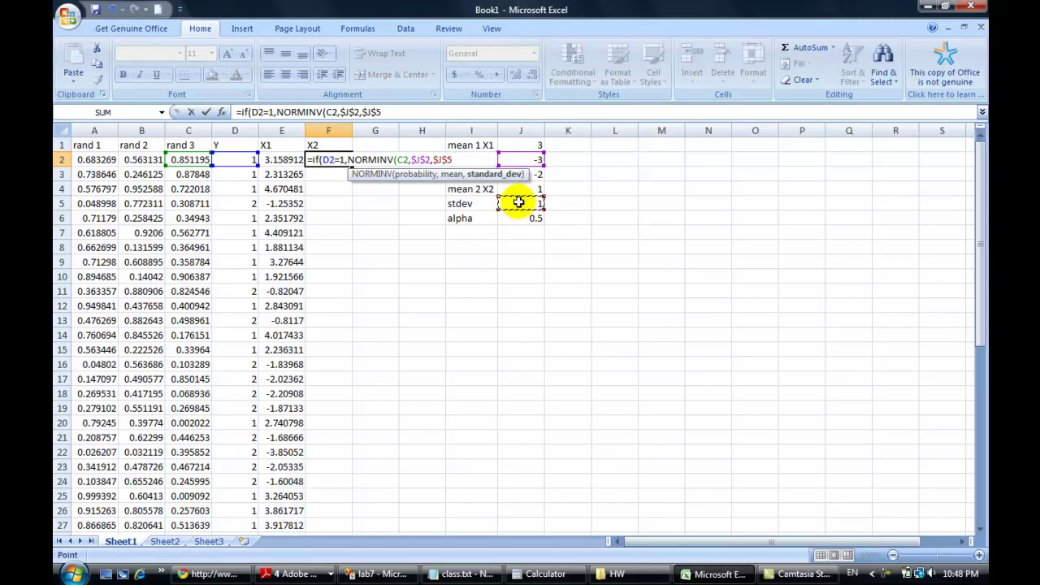
type(")")
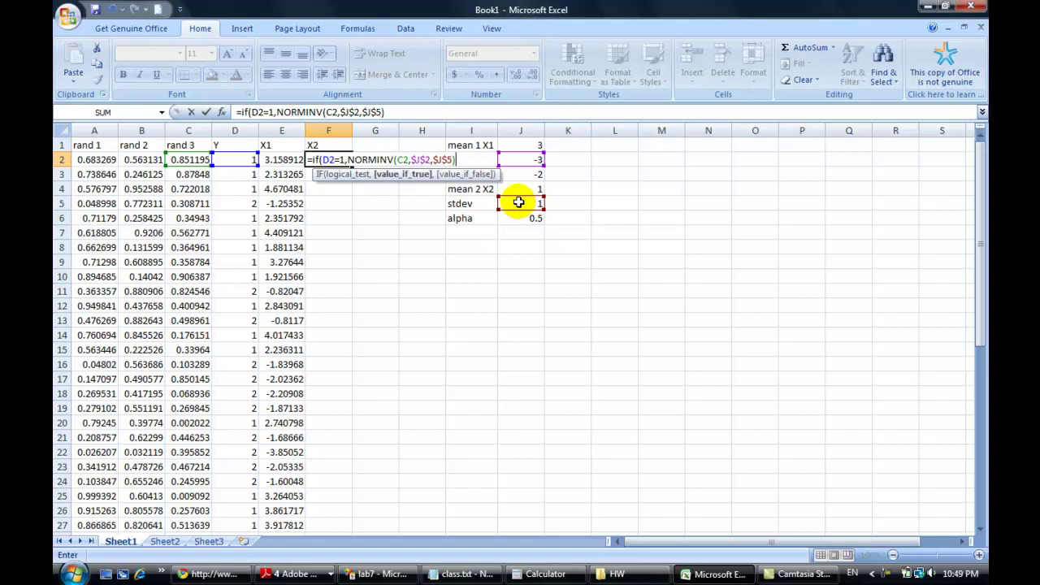
type(",")
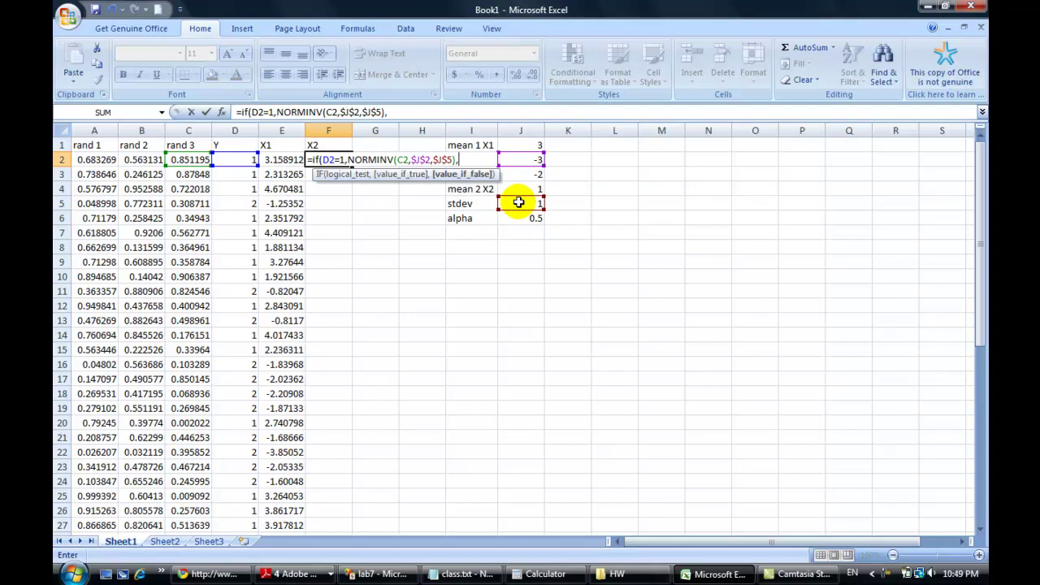
Step: Start a second NORMINV as the value-if-false argument, with C2 as the probability and J4 as the mean
type("norminv")
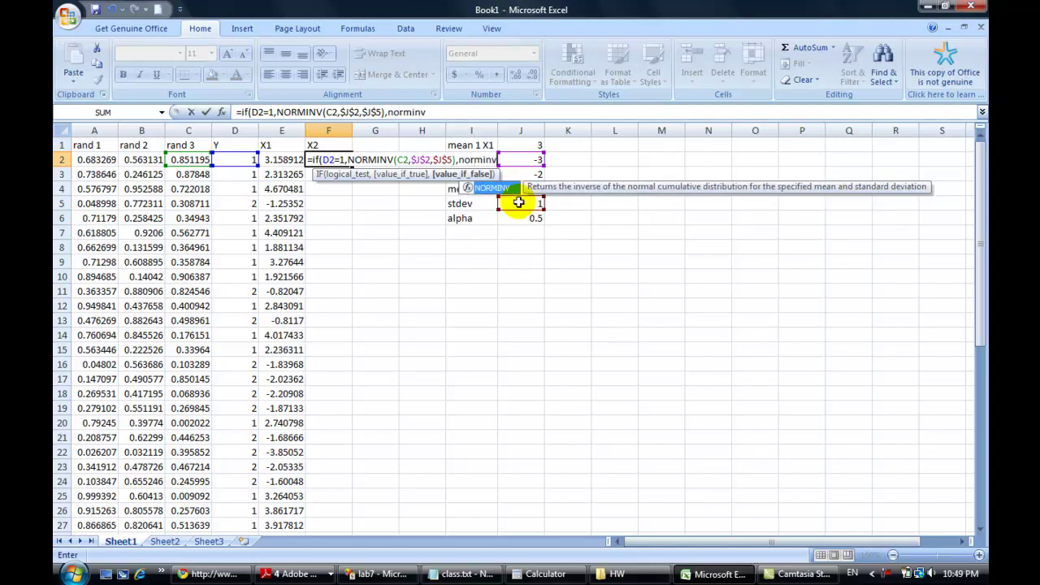
key("Tab")
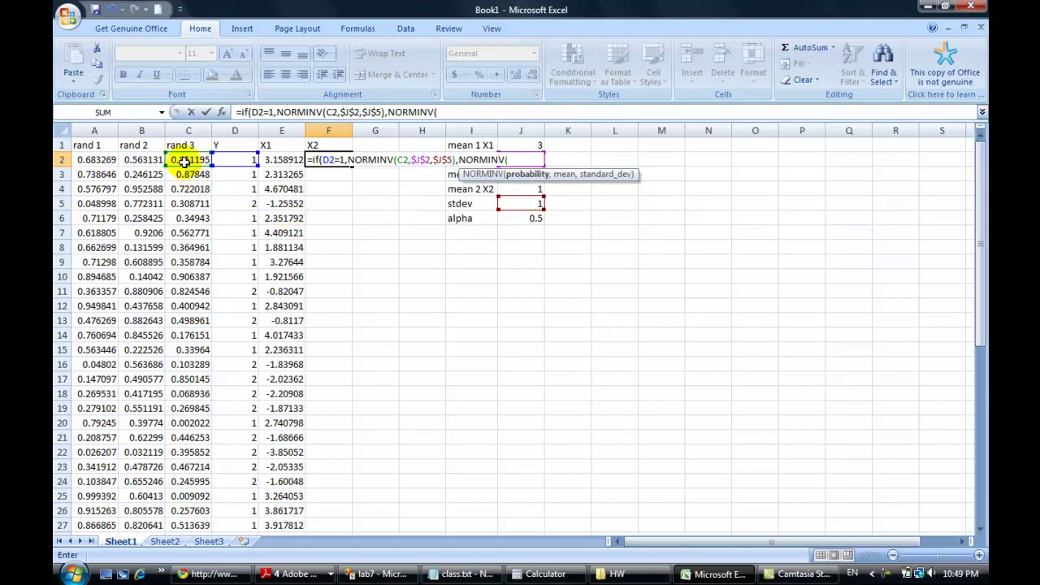
left_click(186, 161)
type(",")
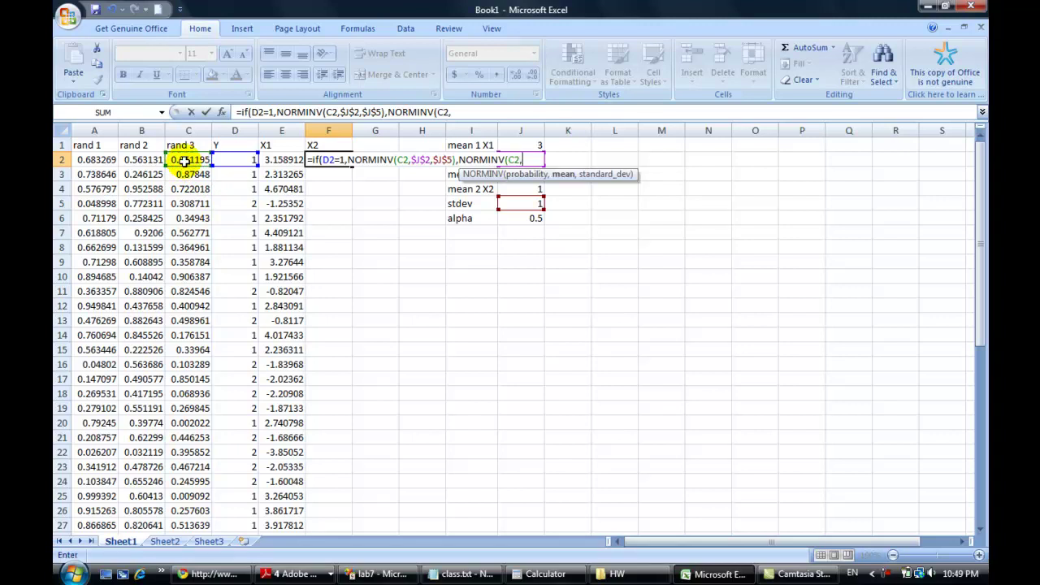
left_click(505, 189)
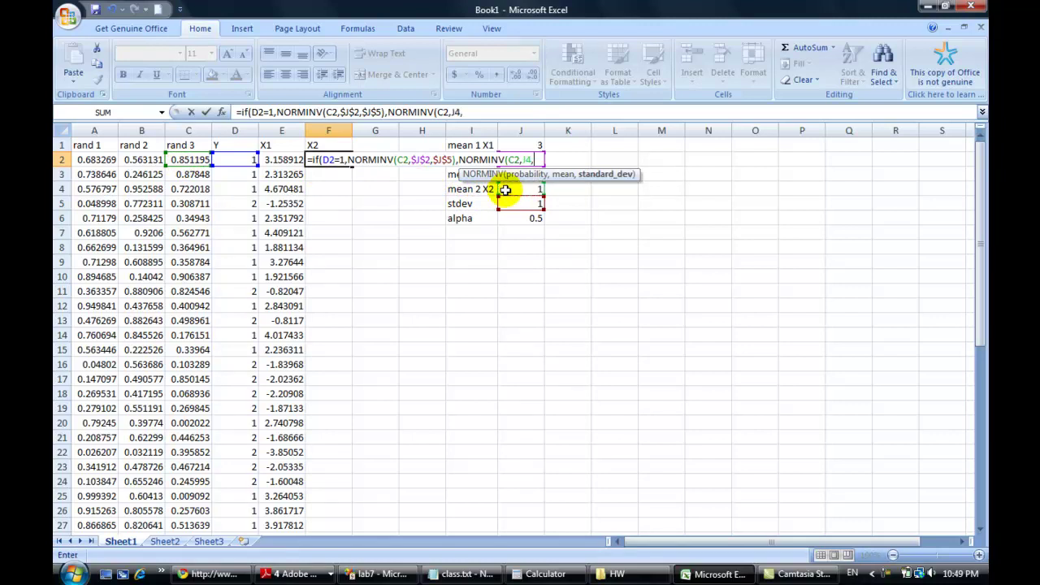
type(",")
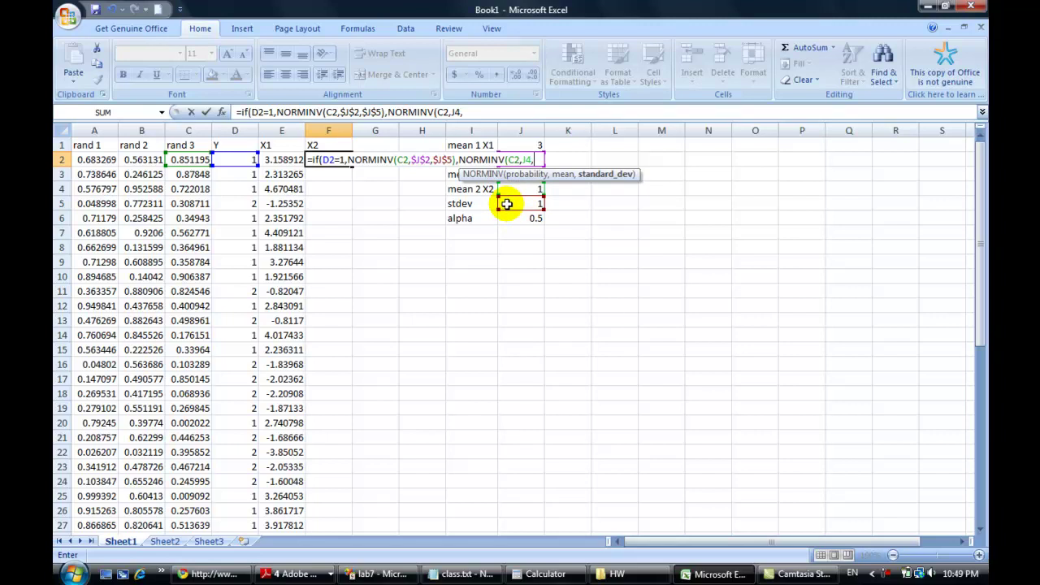
key("Left")
key("F4")
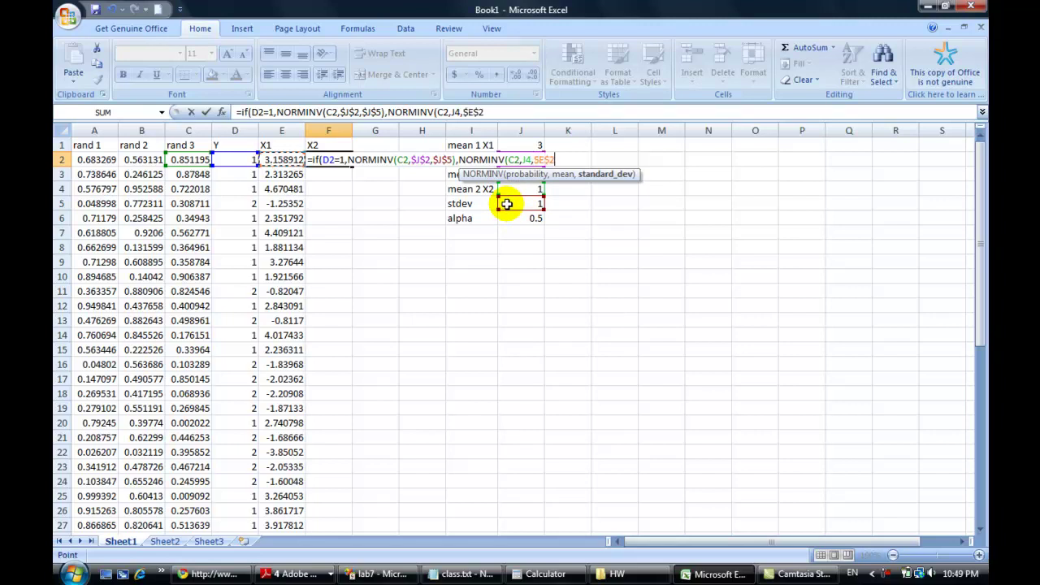
key("BackSpace")
key("BackSpace")
key("BackSpace")
key("BackSpace")
key("BackSpace")
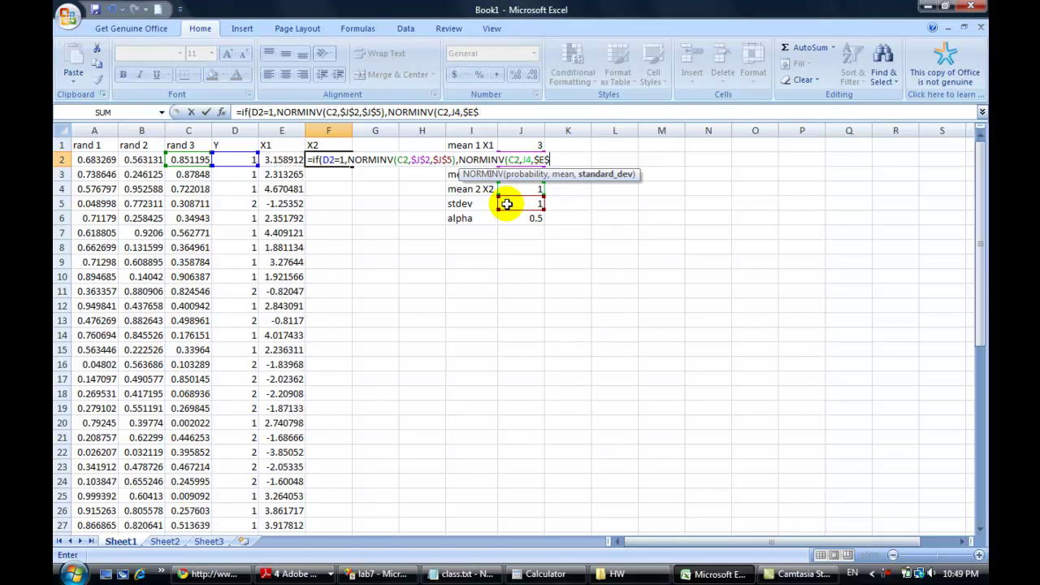
Step: Make the second NORMINV's mean absolute as $J$4, use $J$5 as its standard deviation, and complete the IF formula
key("F4")
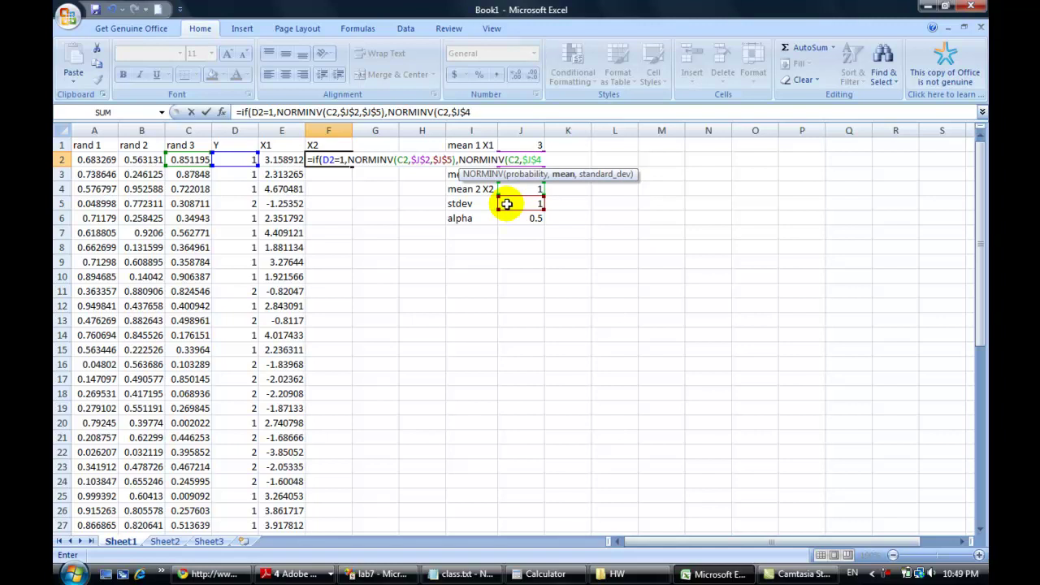
type(",")
left_click(506, 204)
key("F4")
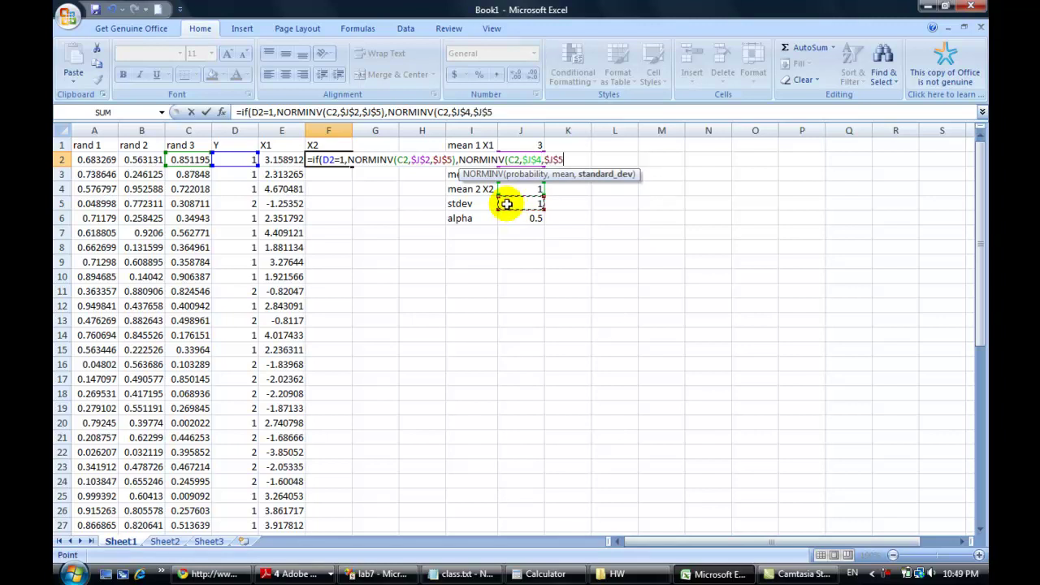
type("))")
key("Return")
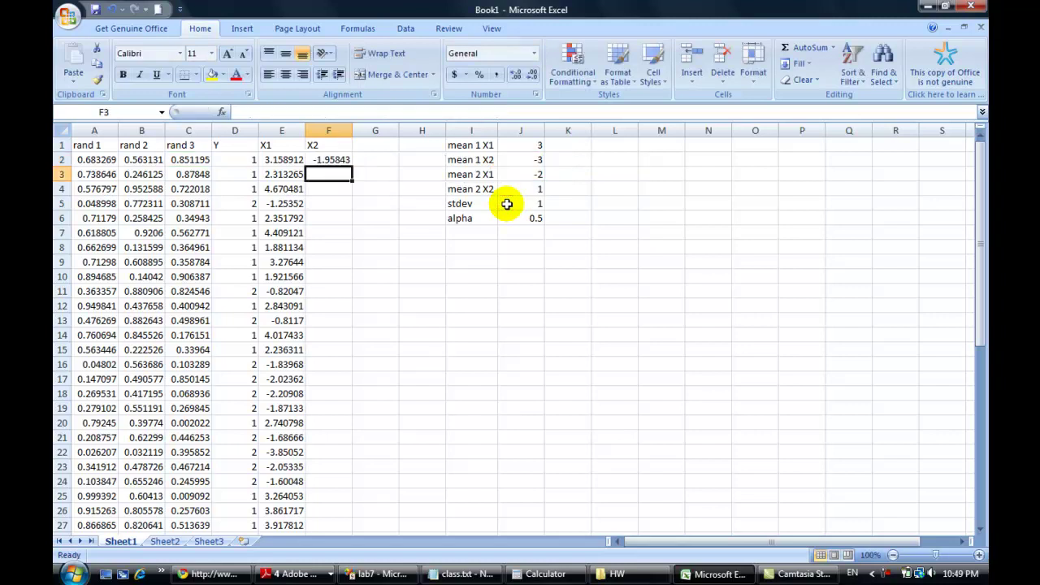
Step: Fill the X2 formula from F2 down column F for all data rows
left_click(336, 159)
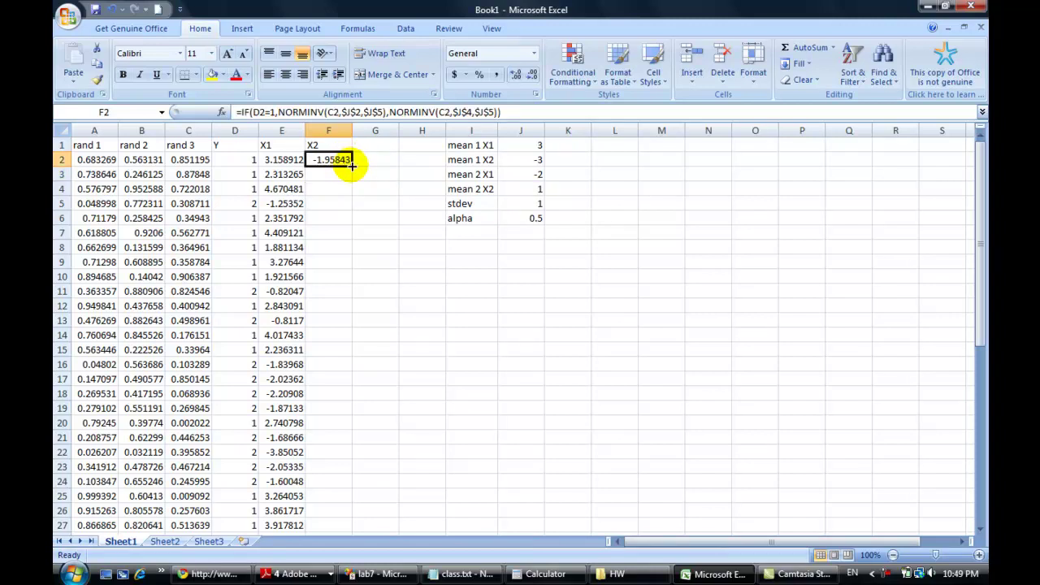
double_click(347, 163)
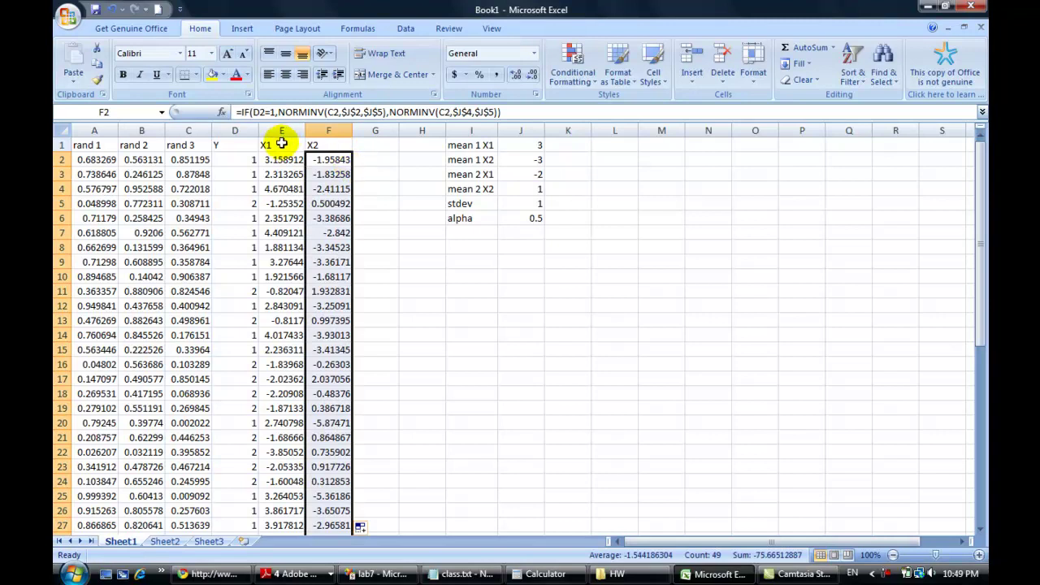
Step: Select the whole X1 and X2 columns, E and F
left_click(281, 145)
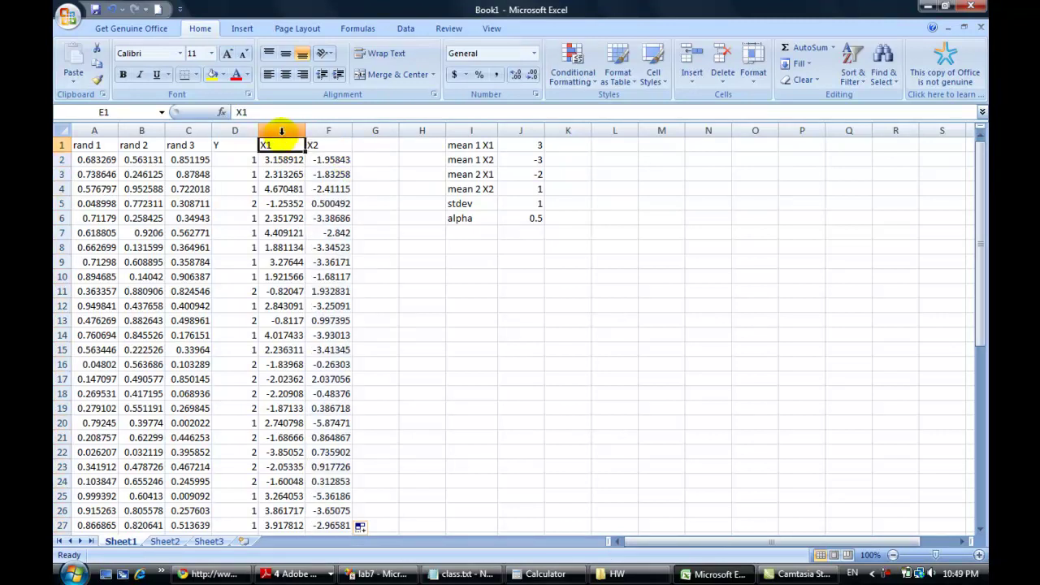
left_click(281, 131)
left_click_drag(281, 132, 309, 132)
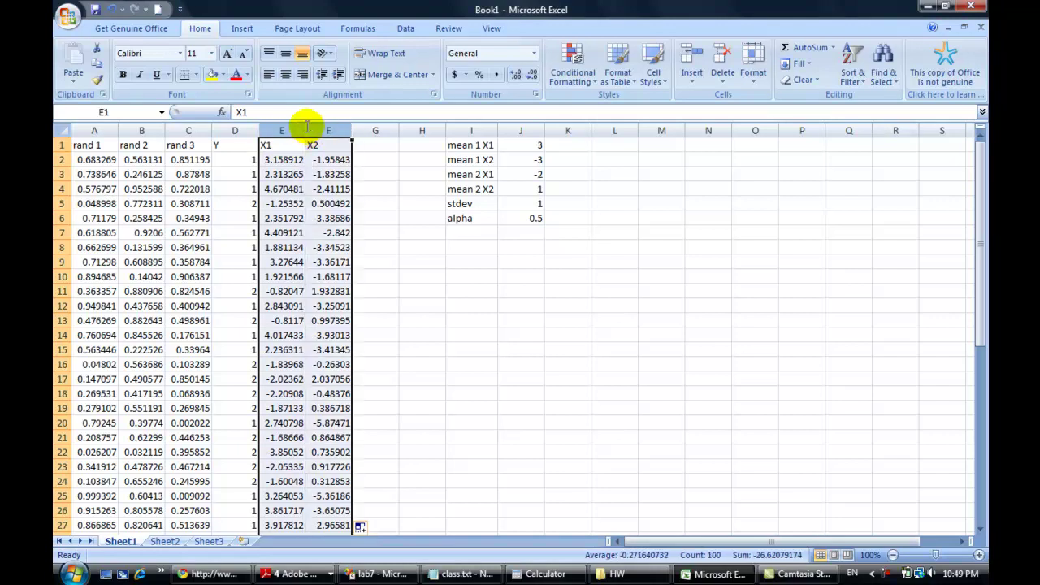
Step: Insert a markers-only scatter chart of X2 against X1 from columns E and F
left_click(237, 30)
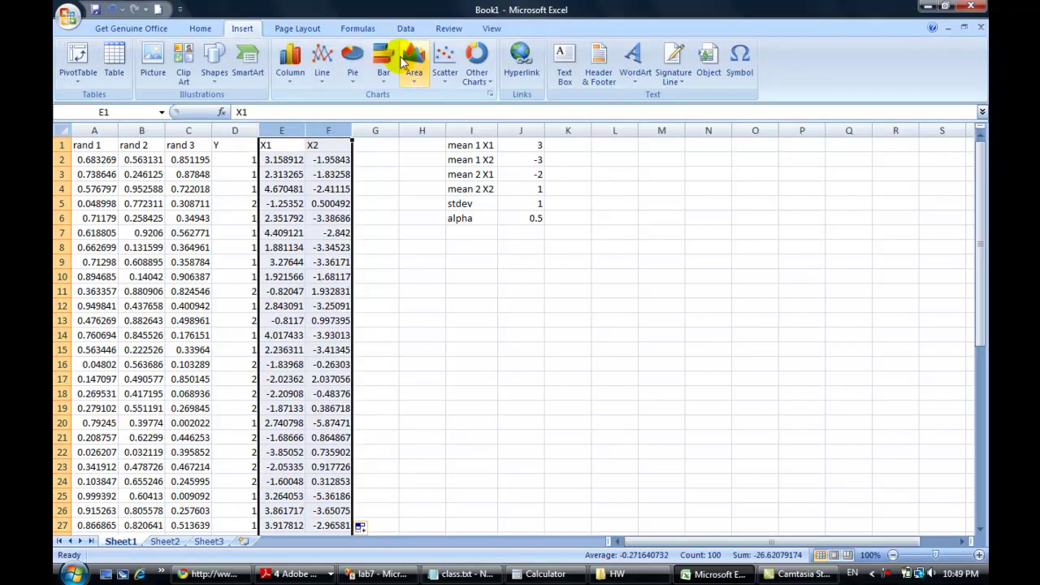
left_click(441, 74)
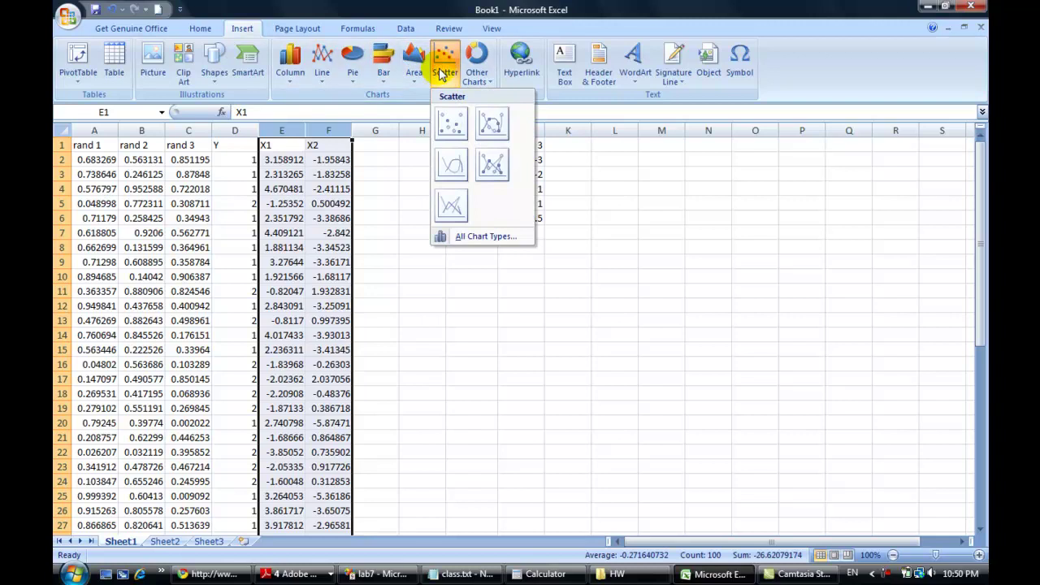
left_click(445, 122)
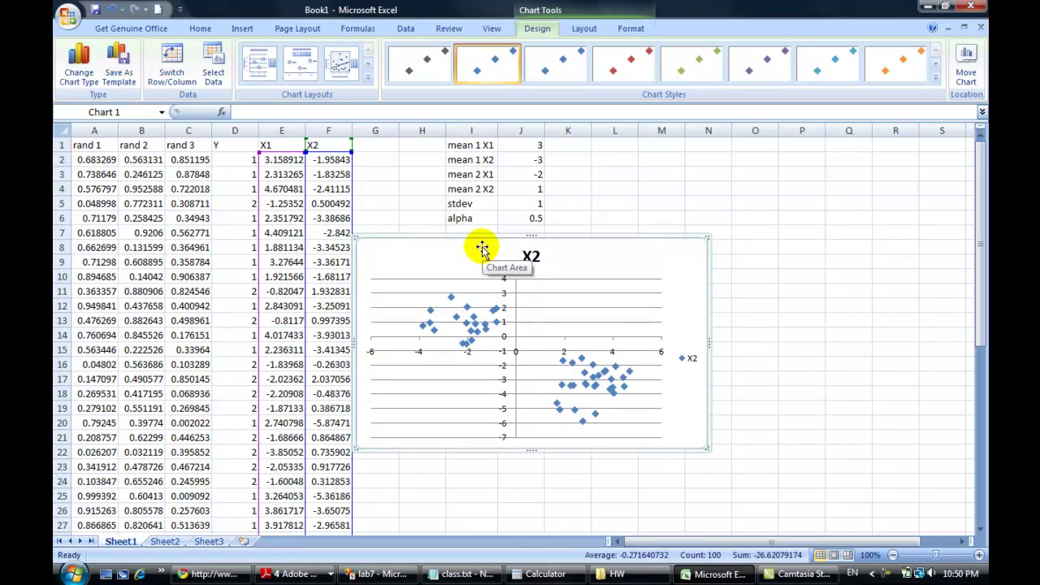
Step: Move the scatter chart clear of the data and the parameter table, to about columns L through S beginning near row 2
left_click_drag(471, 246, 684, 166)
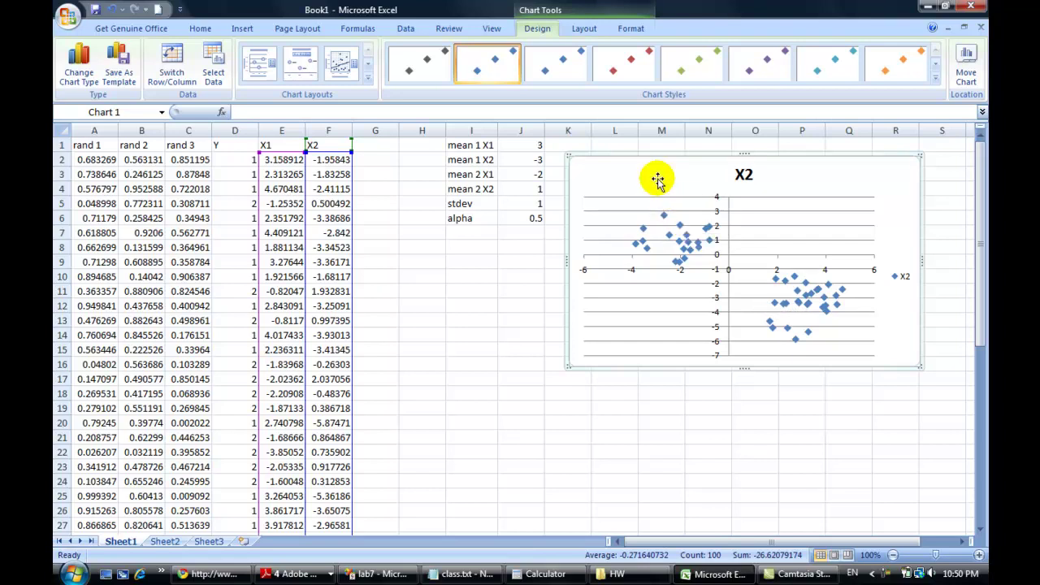
left_click_drag(657, 180, 666, 197)
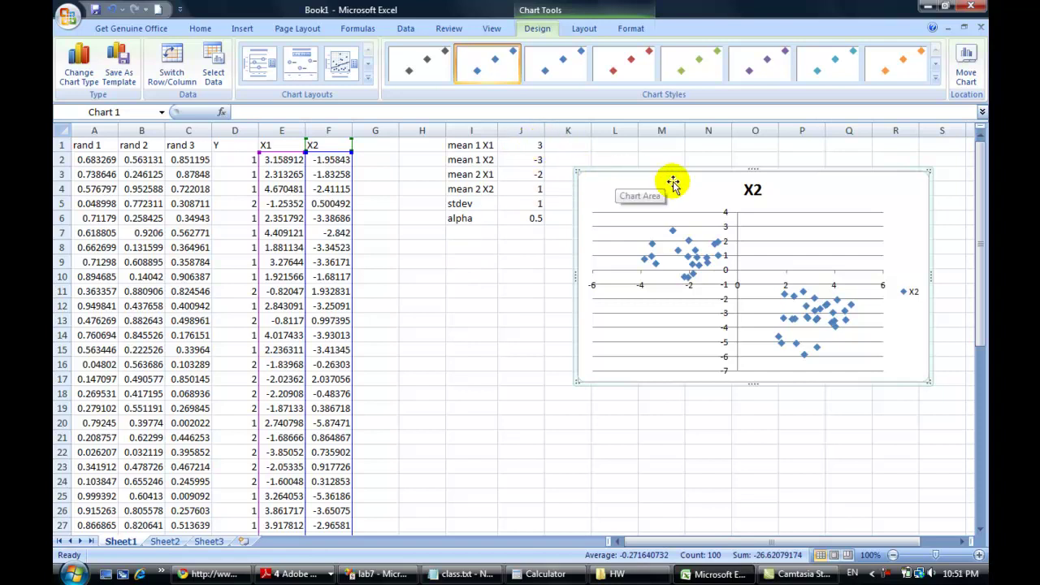
left_click_drag(691, 183, 732, 168)
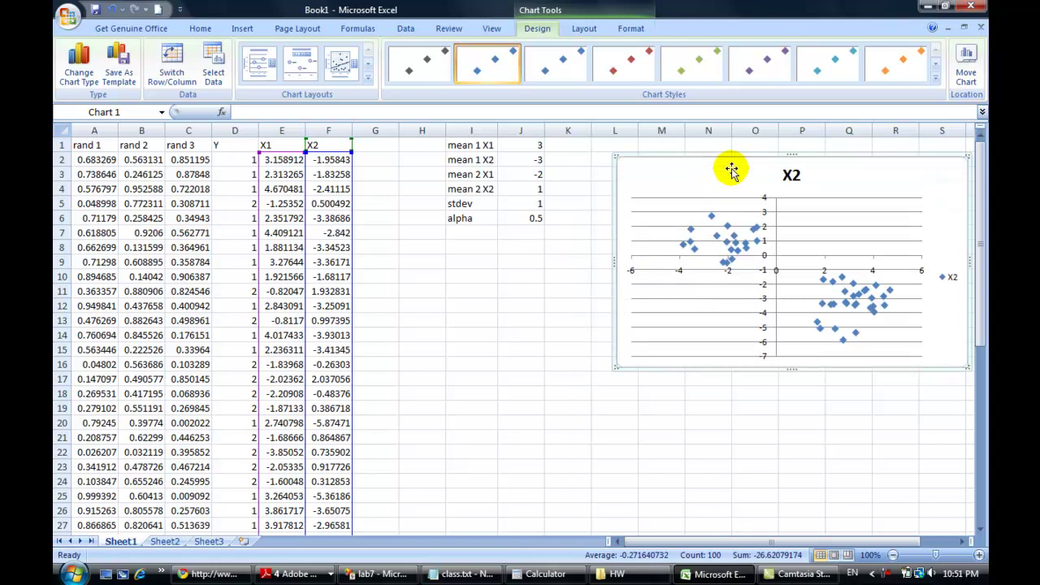